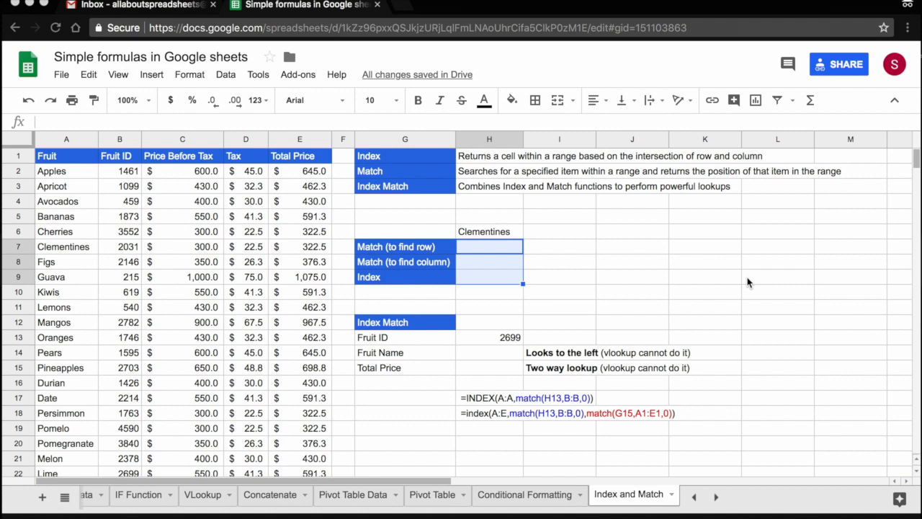
pyautogui.click(64, 139)
pyautogui.click(115, 136)
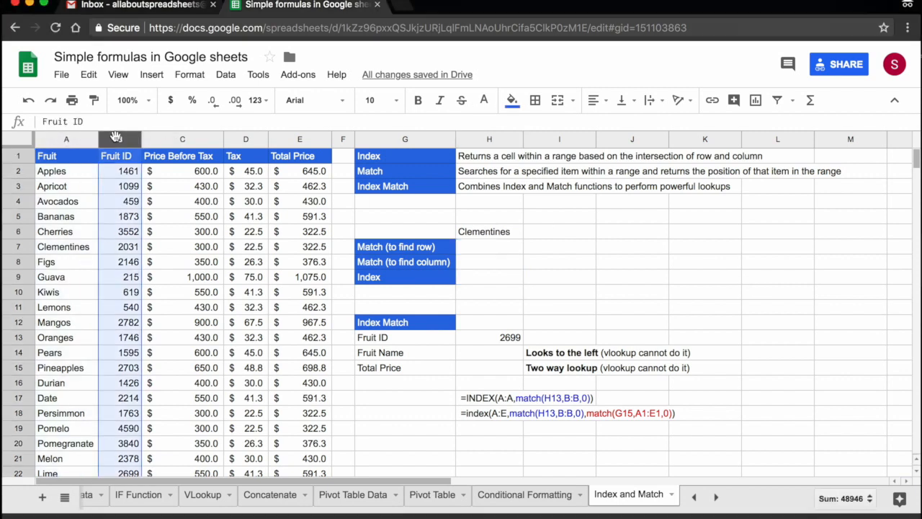
pyautogui.click(189, 137)
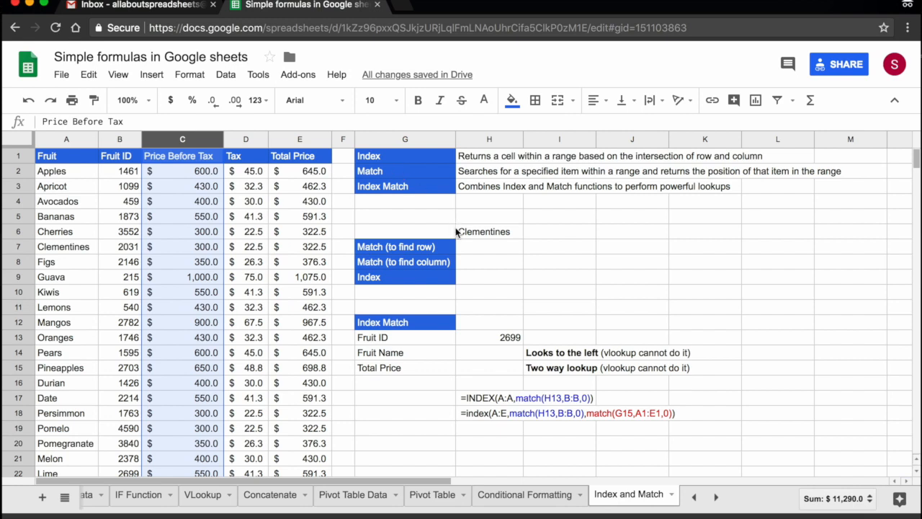
# Enter =MATCH(H6,A:A,0) in H7 to find the row position of Clementines in the Fruit column
pyautogui.click(467, 249)
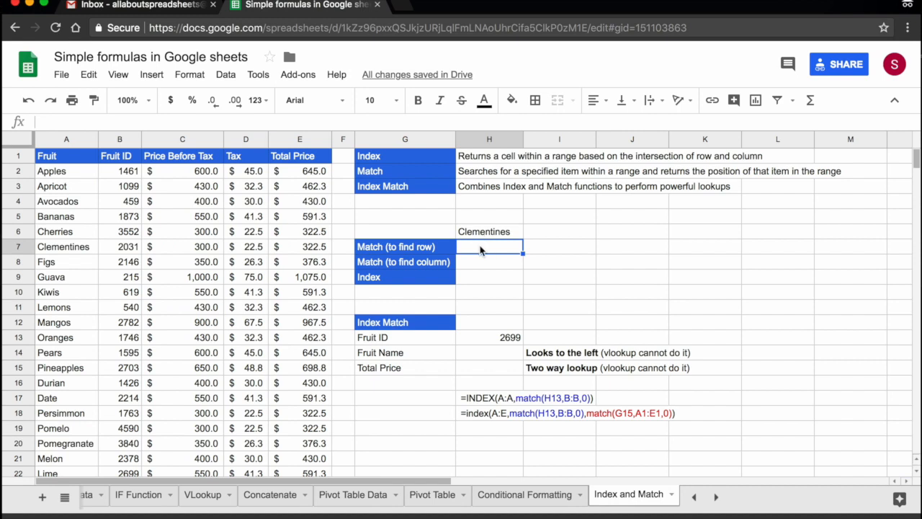
pyautogui.write('=mat')
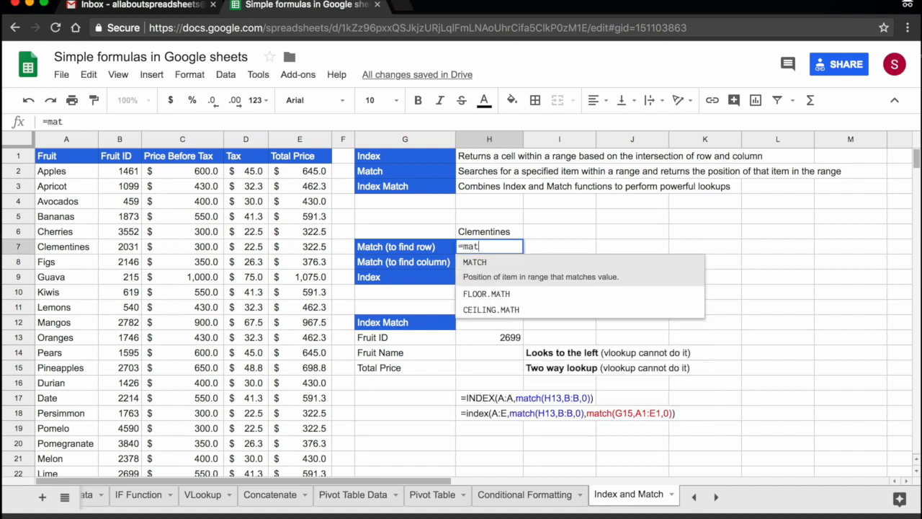
pyautogui.click(490, 263)
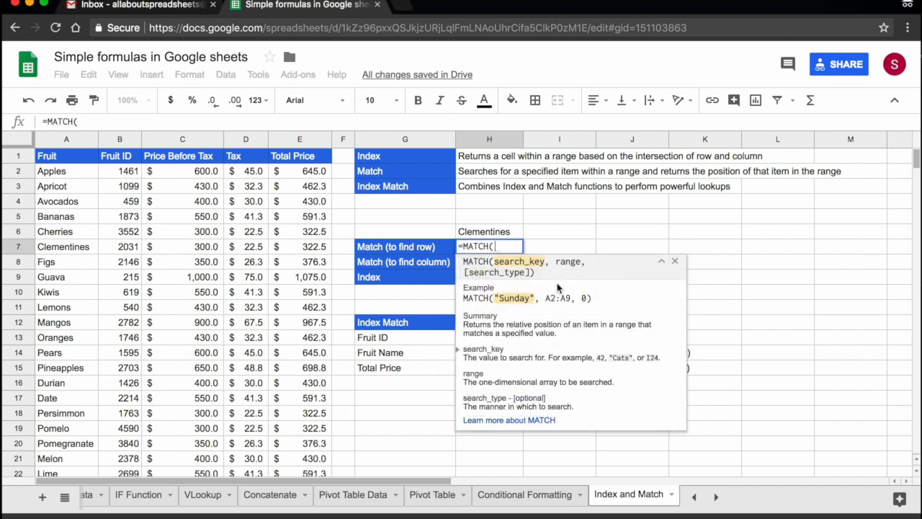
pyautogui.click(497, 234)
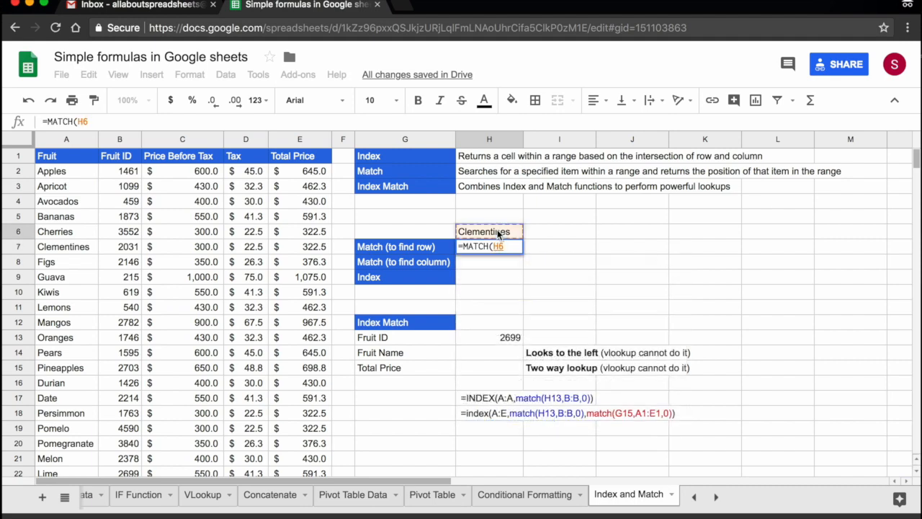
pyautogui.write(',')
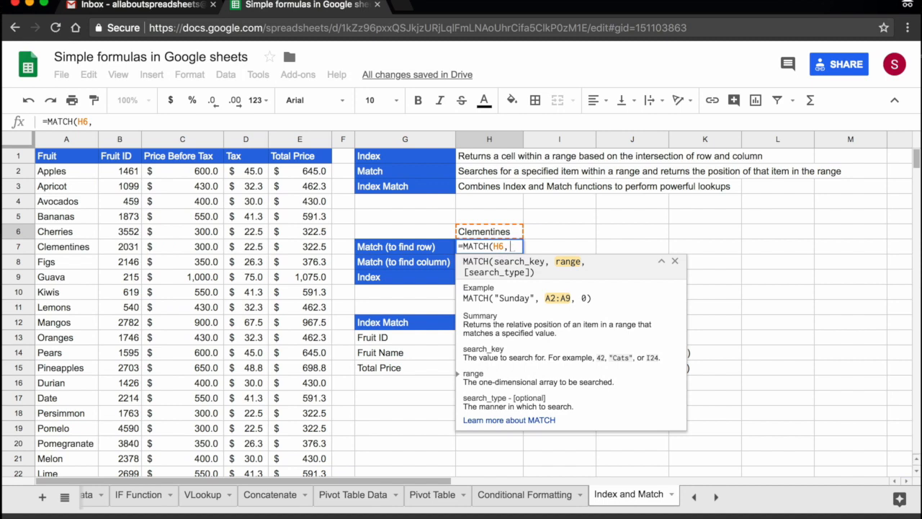
pyautogui.click(63, 141)
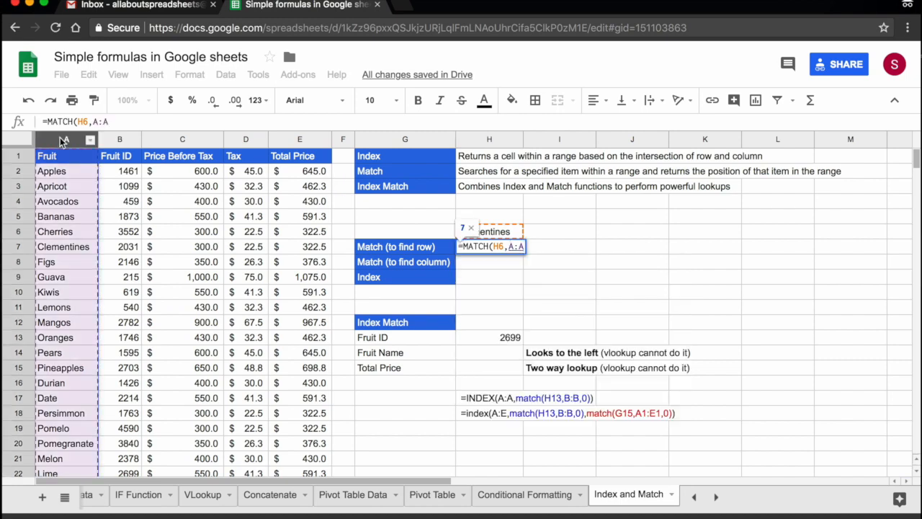
pyautogui.write(',')
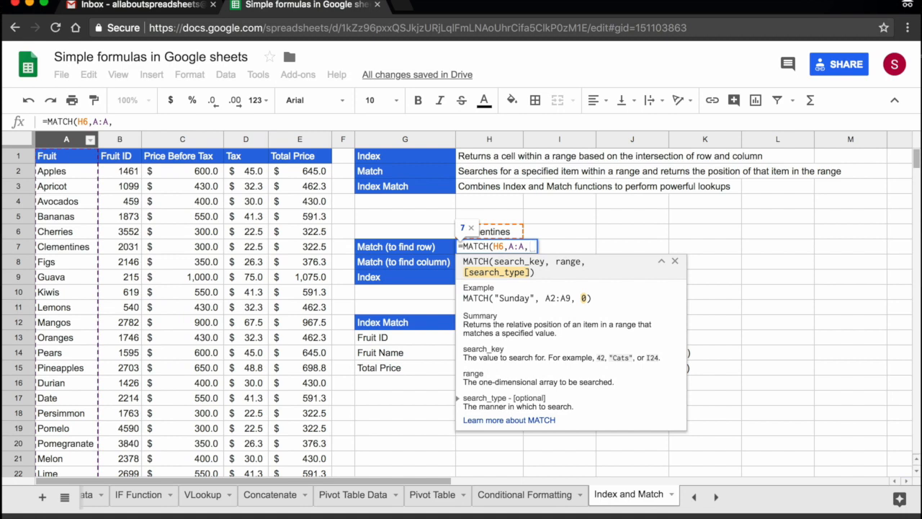
pyautogui.write('0')
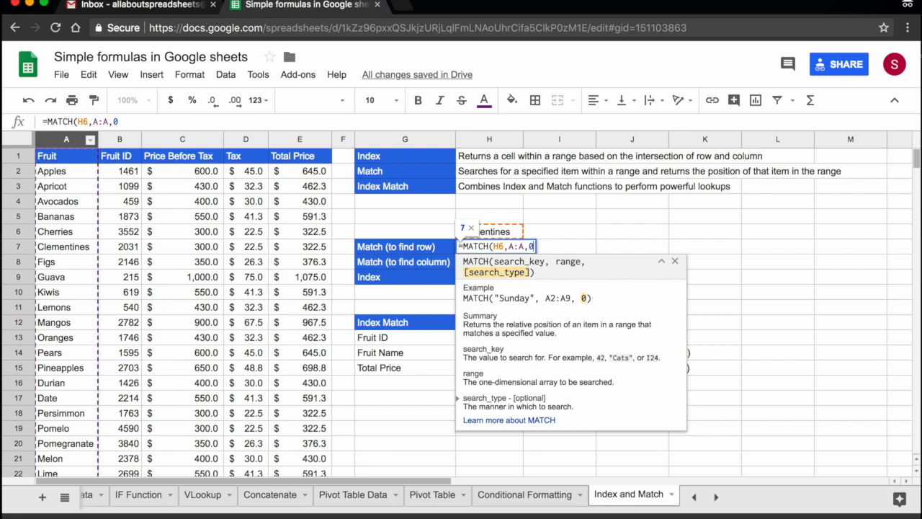
pyautogui.press('Return')
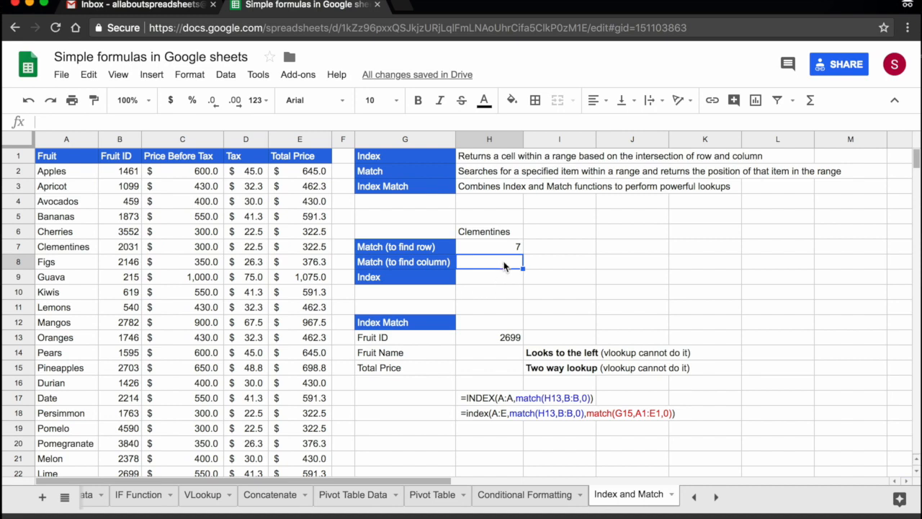
# Enter =MATCH(H6,A7:E7,0) in H8 to find the column position of Clementines within its row
pyautogui.write('=')
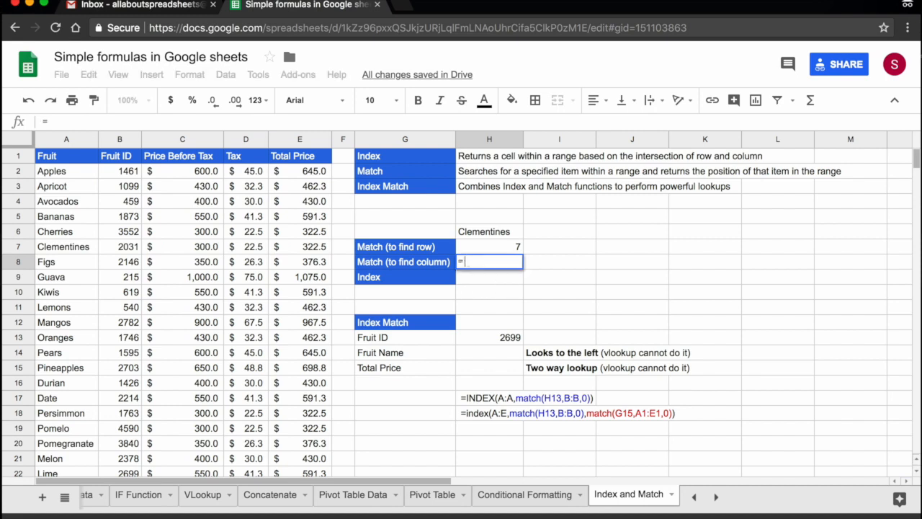
pyautogui.write('matc')
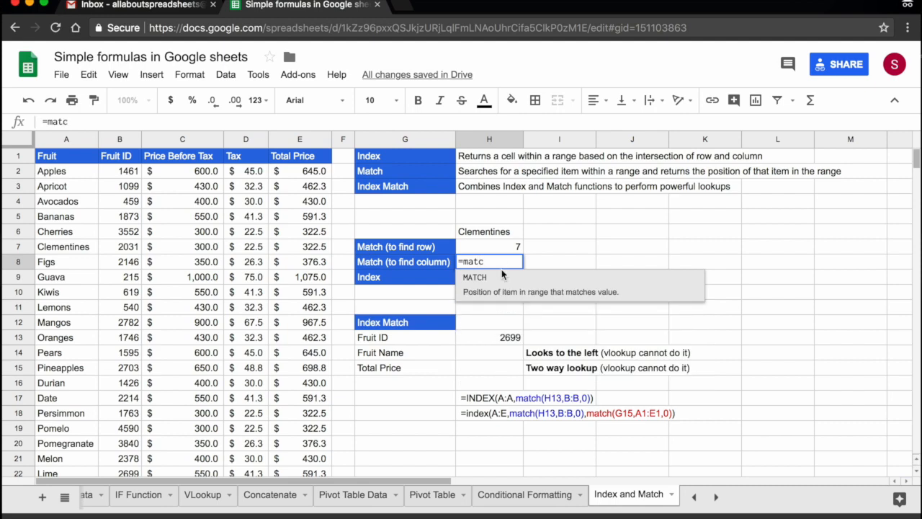
pyautogui.click(501, 277)
pyautogui.click(496, 232)
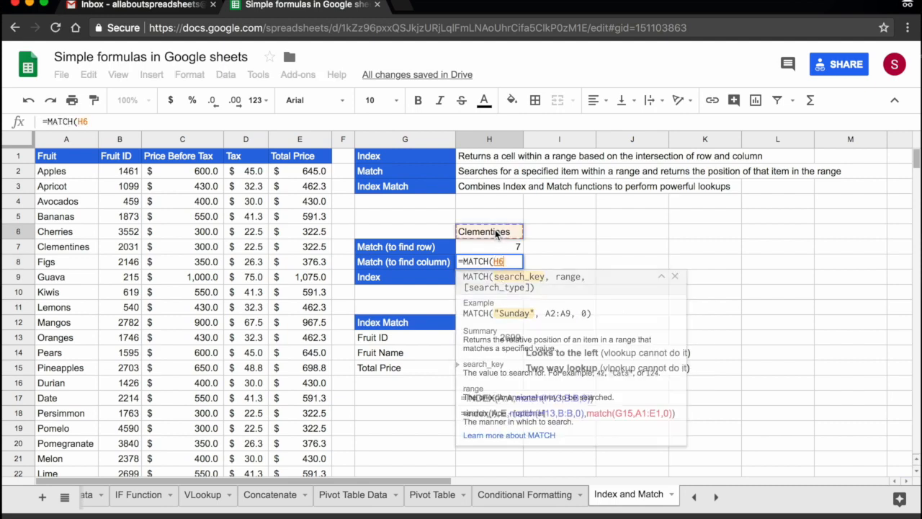
pyautogui.write(',')
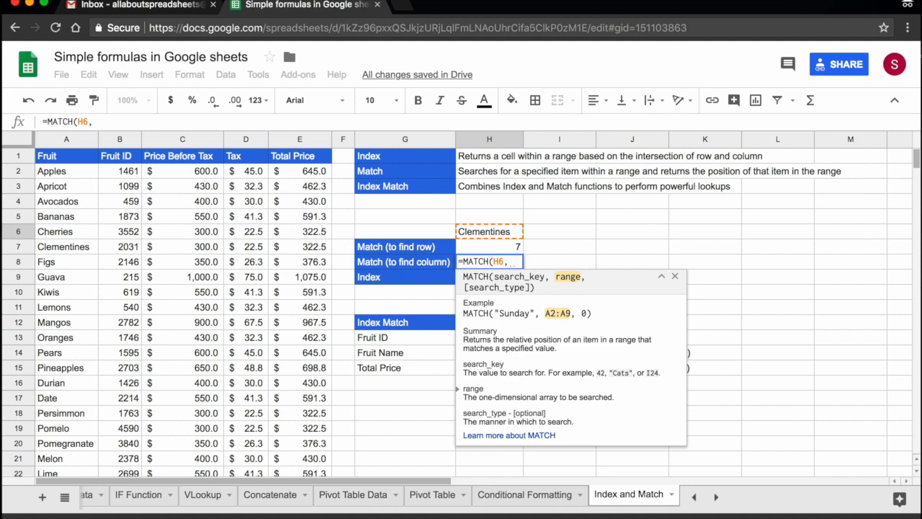
pyautogui.moveTo(64, 248); pyautogui.dragTo(298, 247)
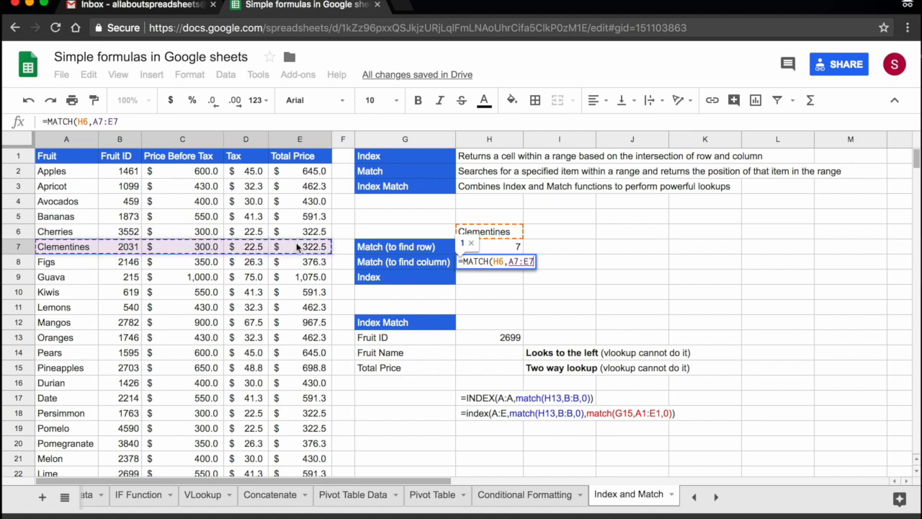
pyautogui.write(',')
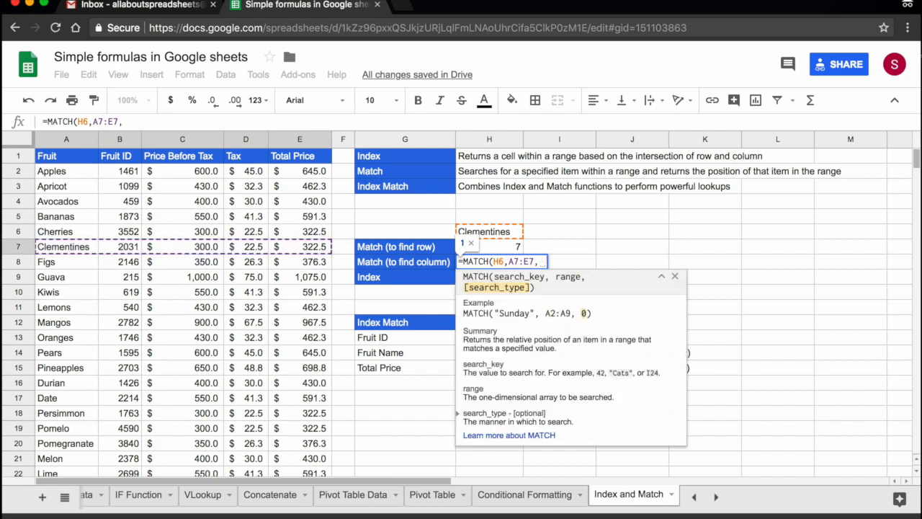
pyautogui.write('0')
pyautogui.press('Return')
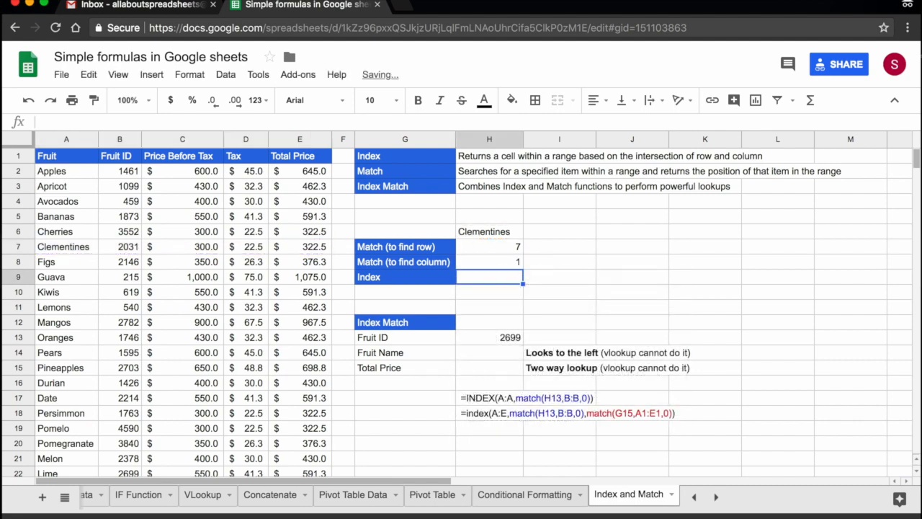
pyautogui.click(483, 266)
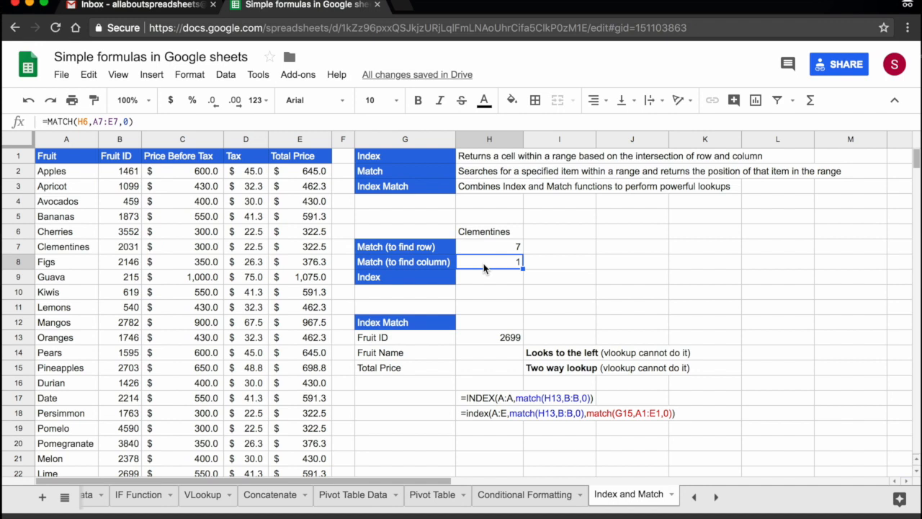
# Enter =INDEX(A:E,7,1) in H9 to return the cell at row 7, column 1 of the fruit table
pyautogui.press('Down')
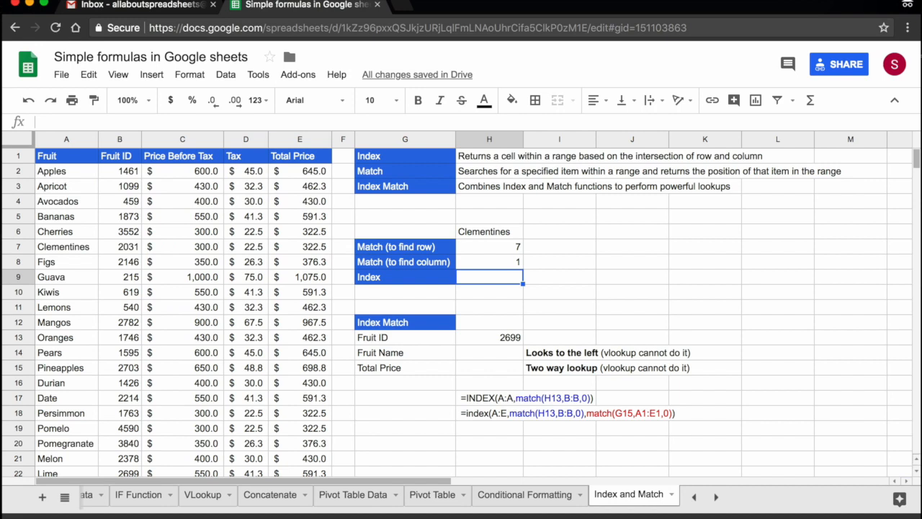
pyautogui.write('=inde')
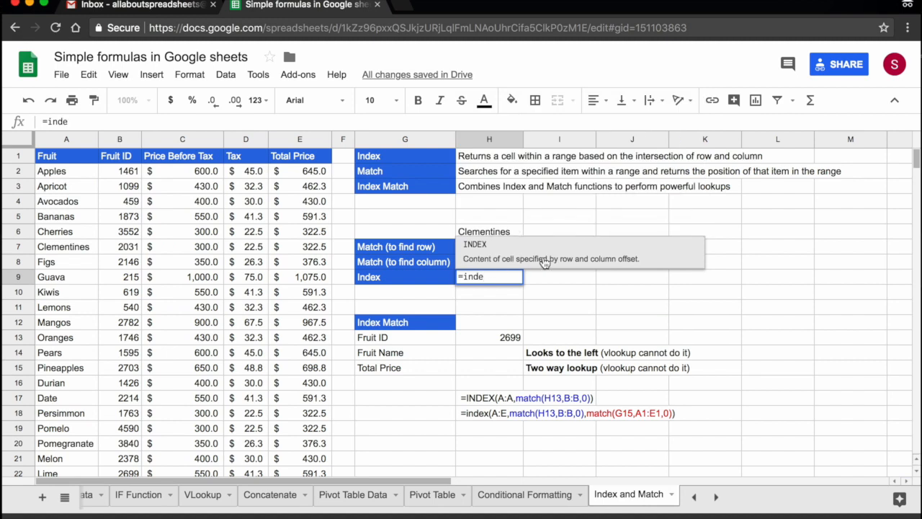
pyautogui.press('Tab')
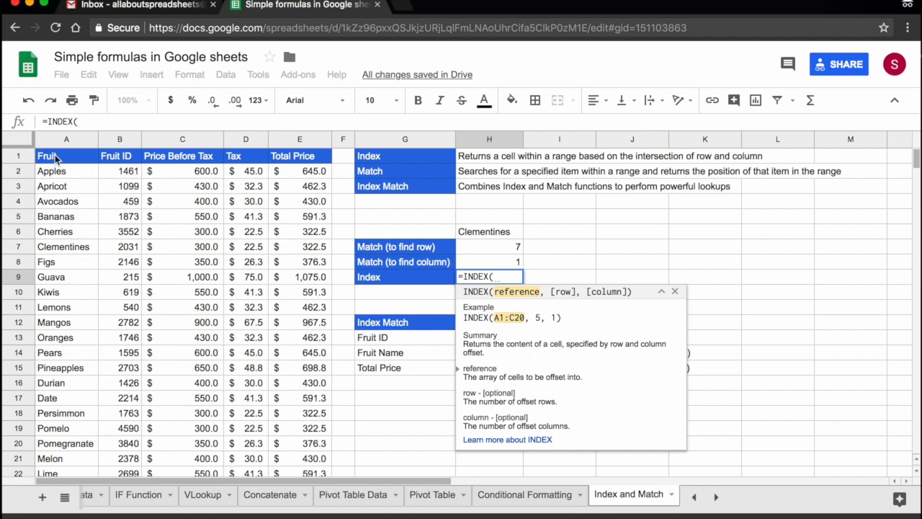
pyautogui.moveTo(60, 139); pyautogui.dragTo(299, 139)
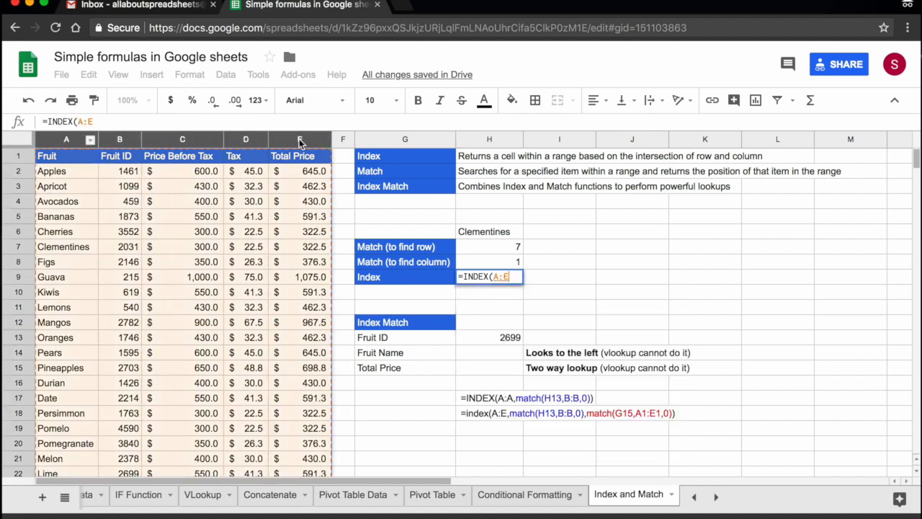
pyautogui.write(',')
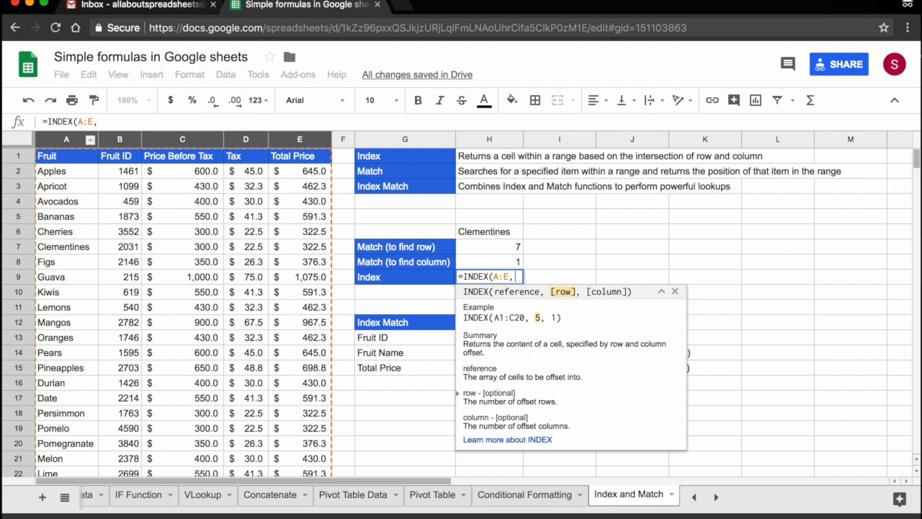
pyautogui.write('7')
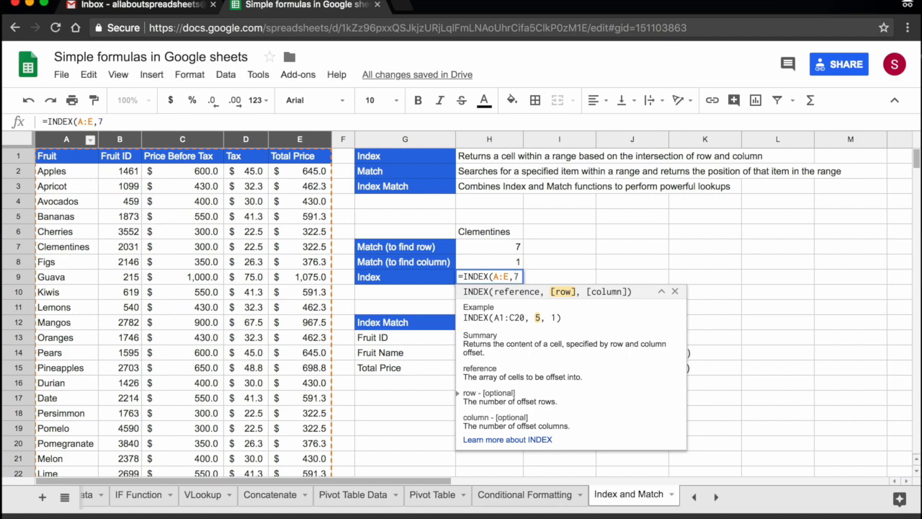
pyautogui.write(',')
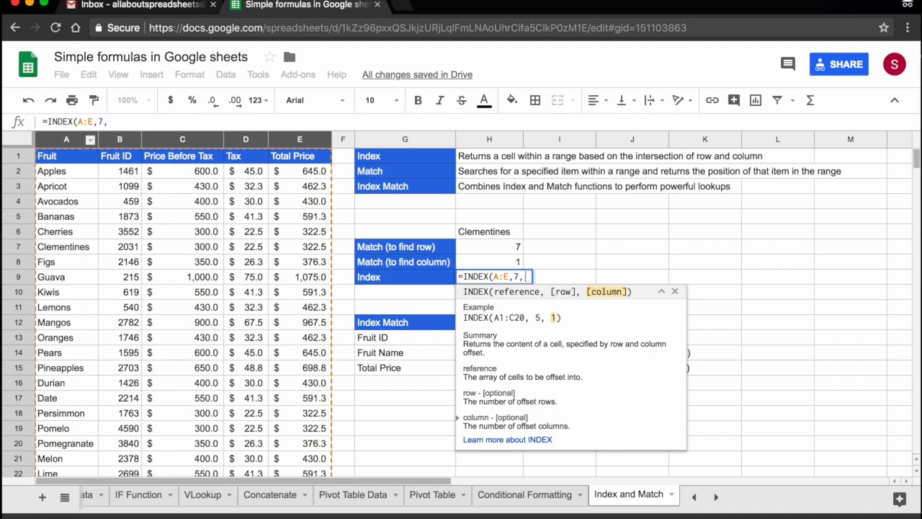
pyautogui.write('1')
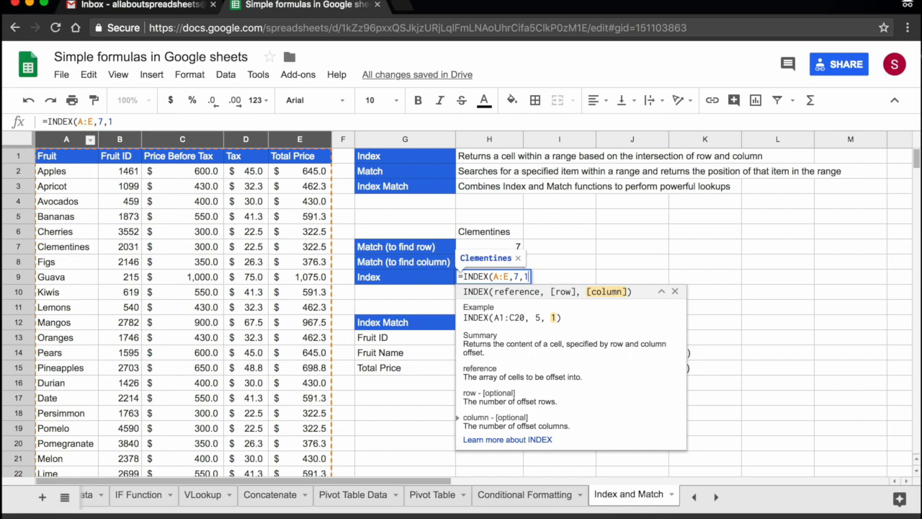
pyautogui.press('Return')
pyautogui.press('Up')
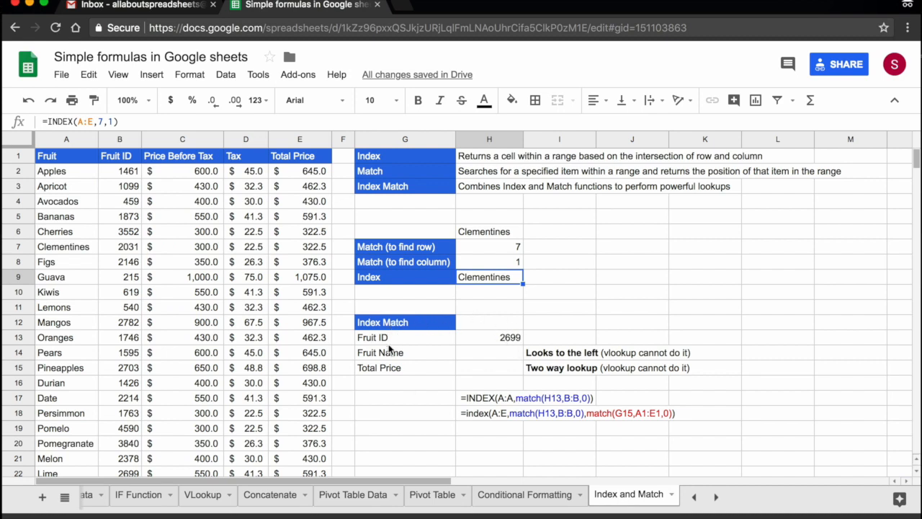
# Start an INDEX formula in H14 for the Fruit Name, using column A (A:A) as the reference
pyautogui.click(502, 340)
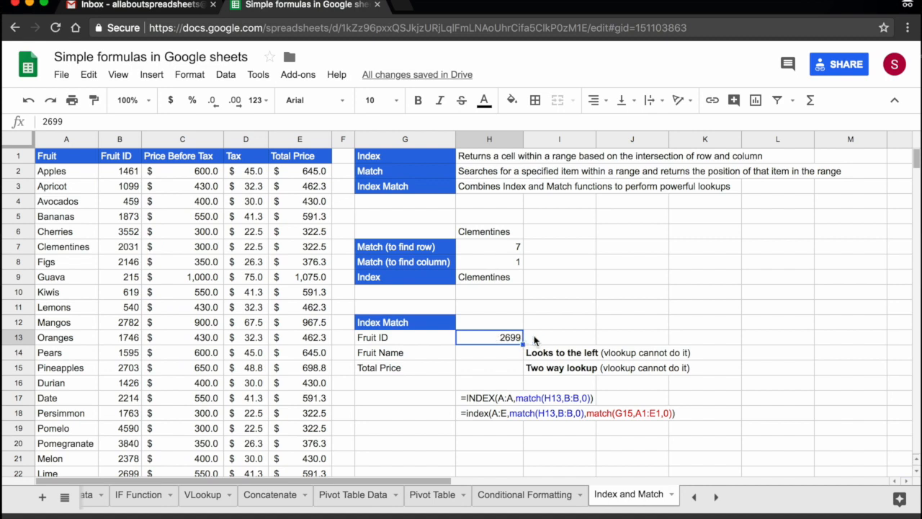
pyautogui.press('Down')
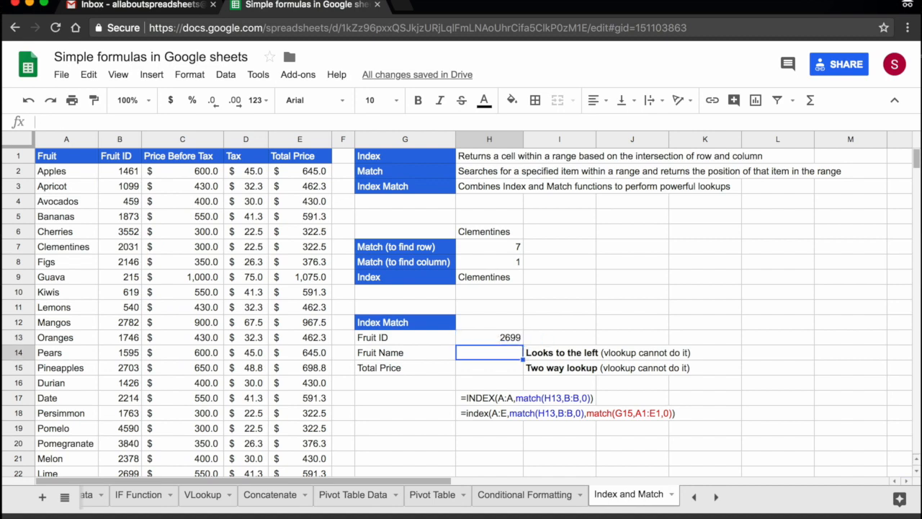
pyautogui.press('Down')
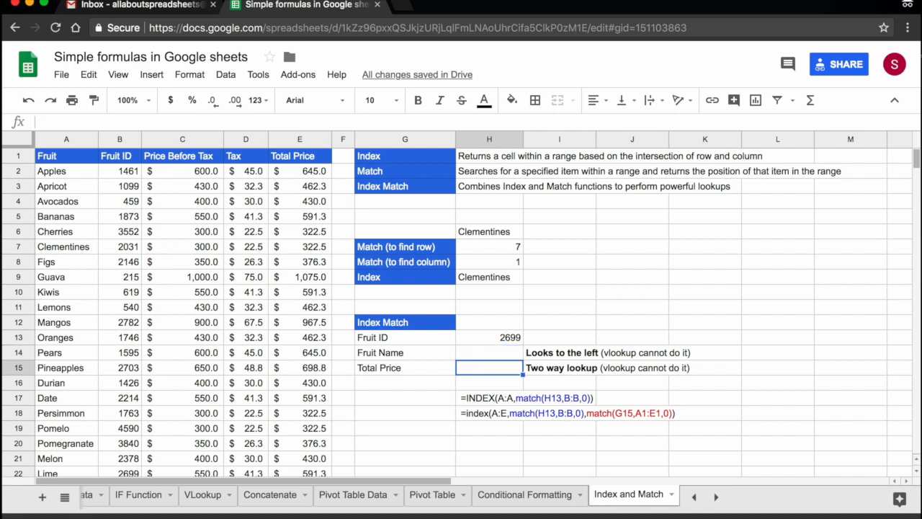
pyautogui.press('Up')
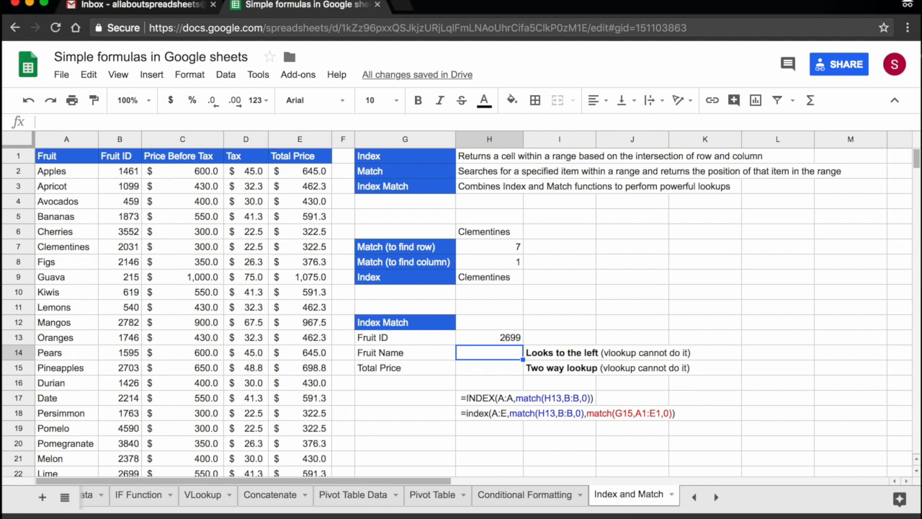
pyautogui.write('=inde')
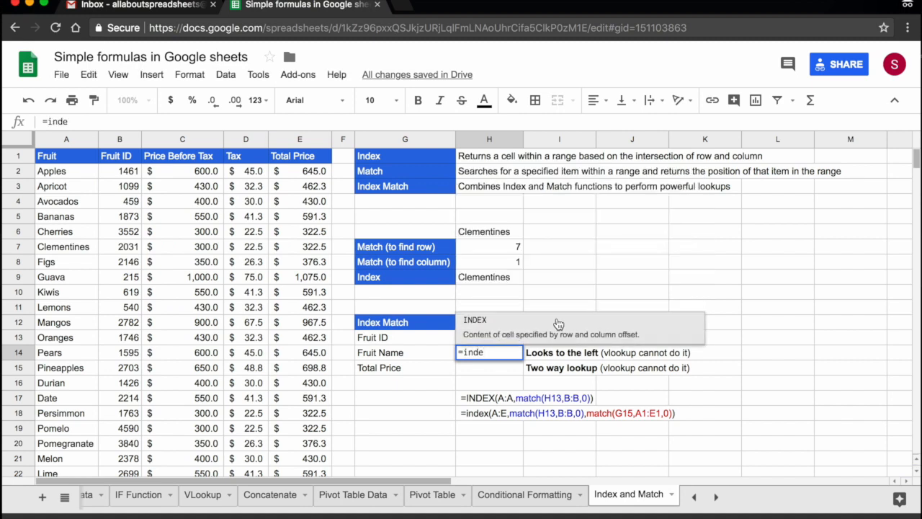
pyautogui.click(556, 321)
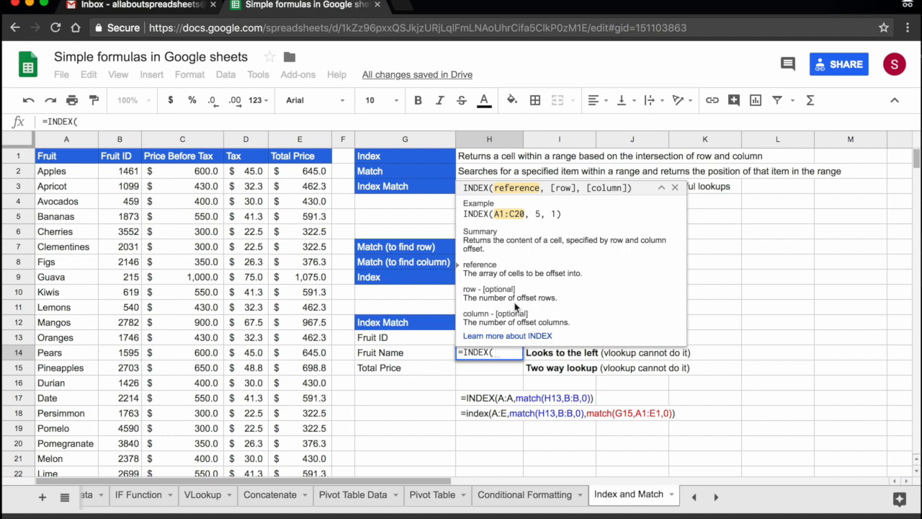
pyautogui.click(57, 141)
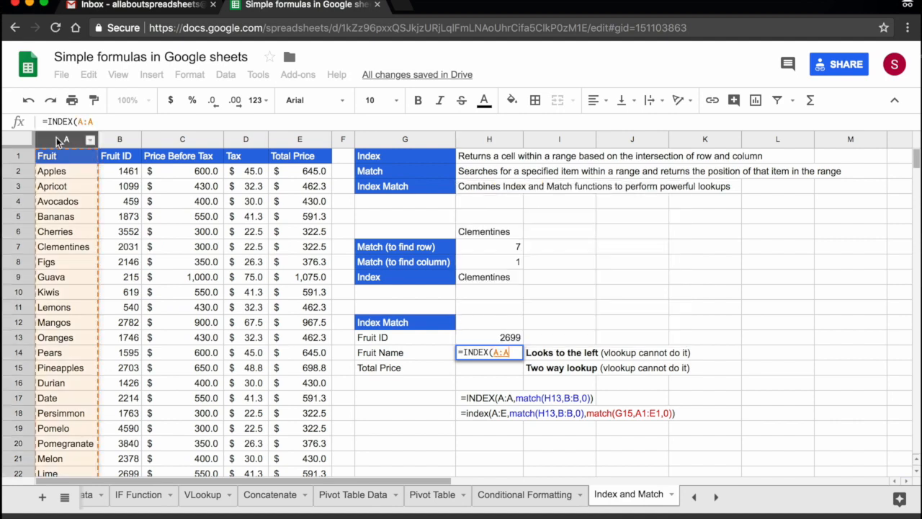
pyautogui.write(',')
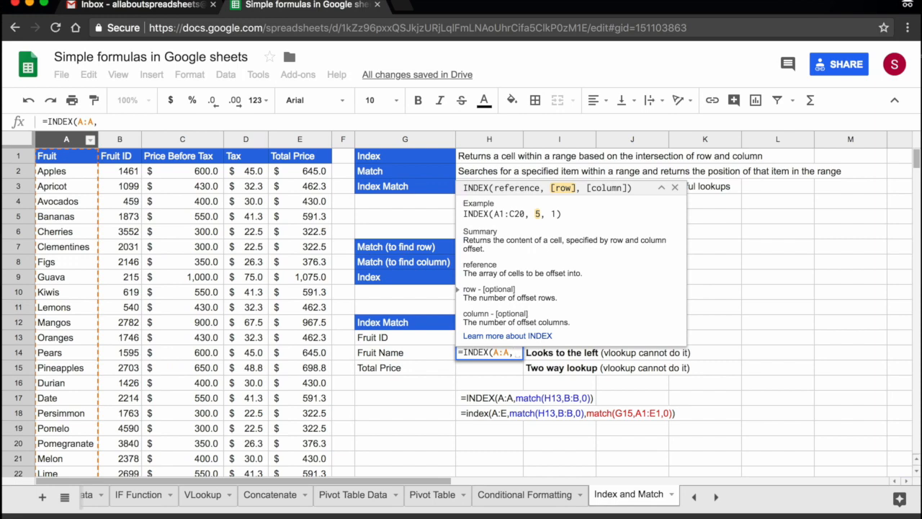
# Complete the H14 formula with match(H13,B:B,0) as the row argument, looking up the Fruit ID in column B
pyautogui.write('matc')
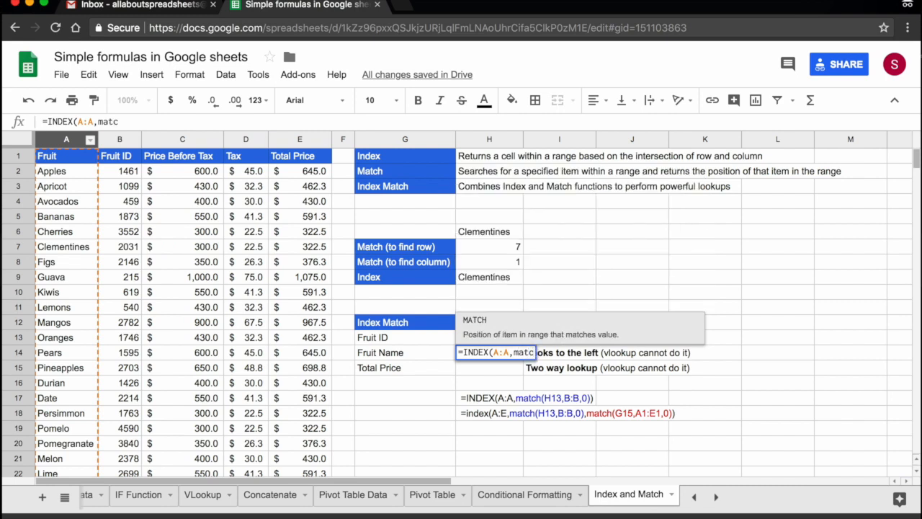
pyautogui.write('h(')
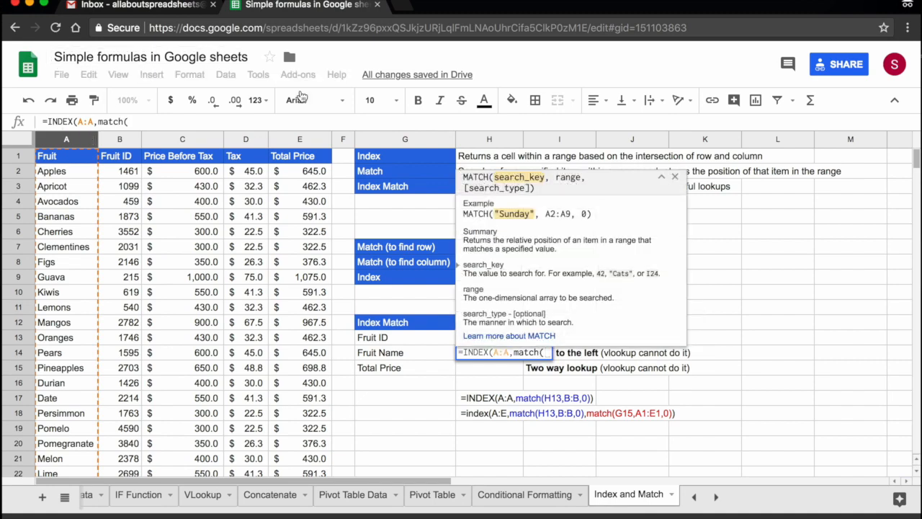
pyautogui.click(662, 180)
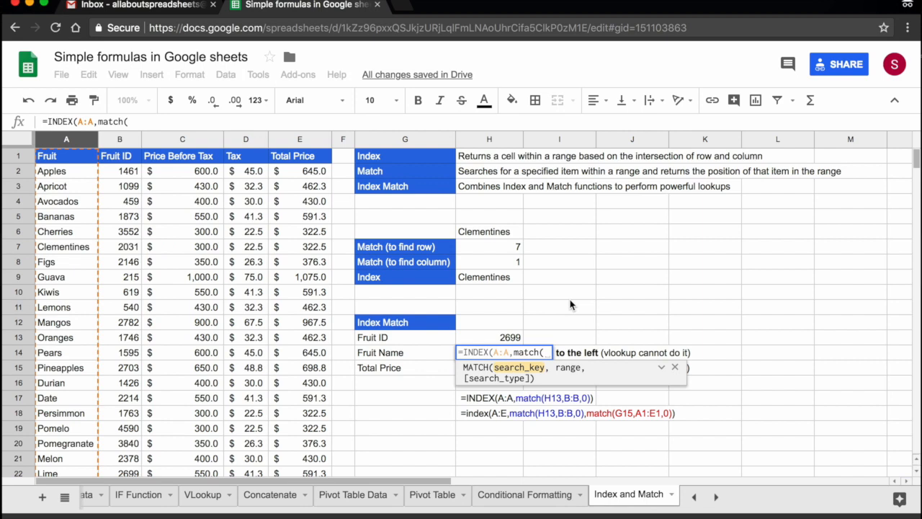
pyautogui.click(500, 339)
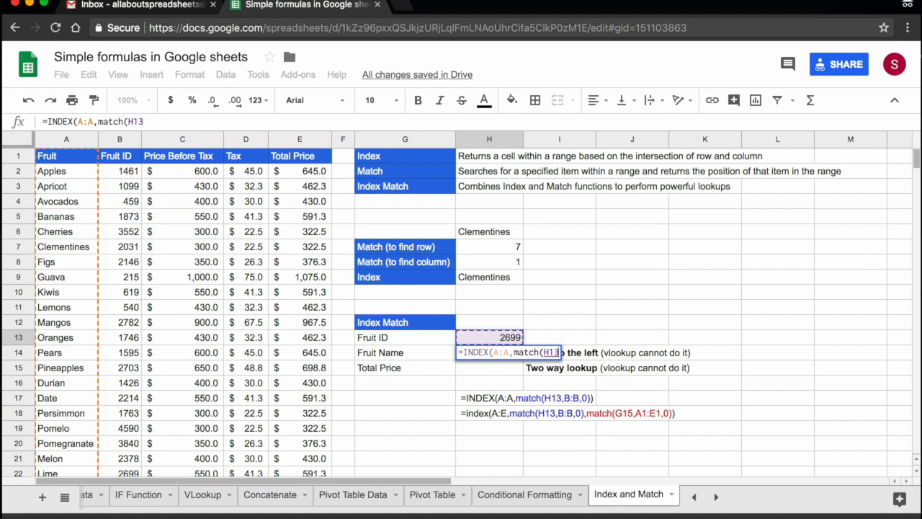
pyautogui.write(',')
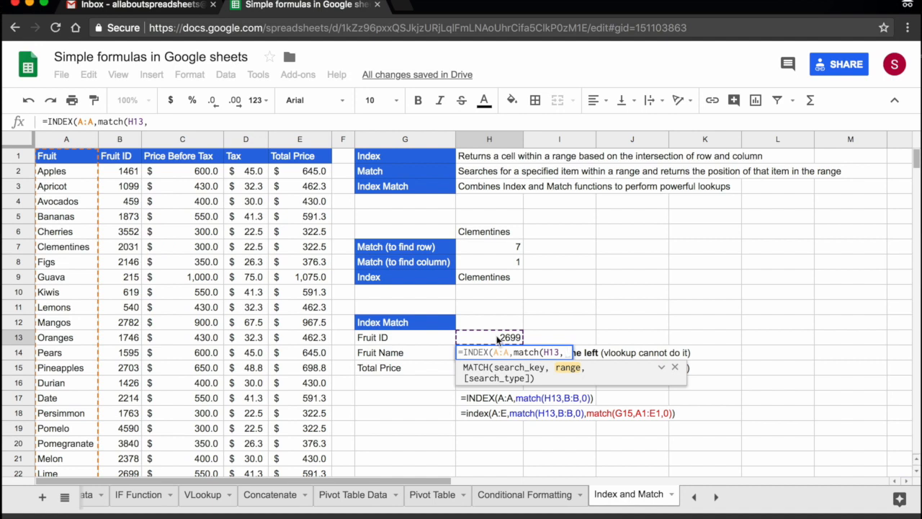
pyautogui.click(117, 142)
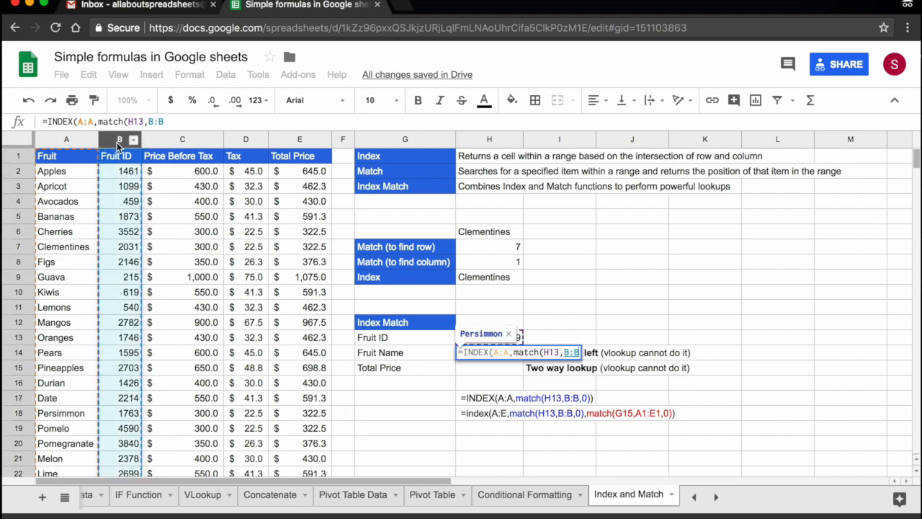
pyautogui.write(',')
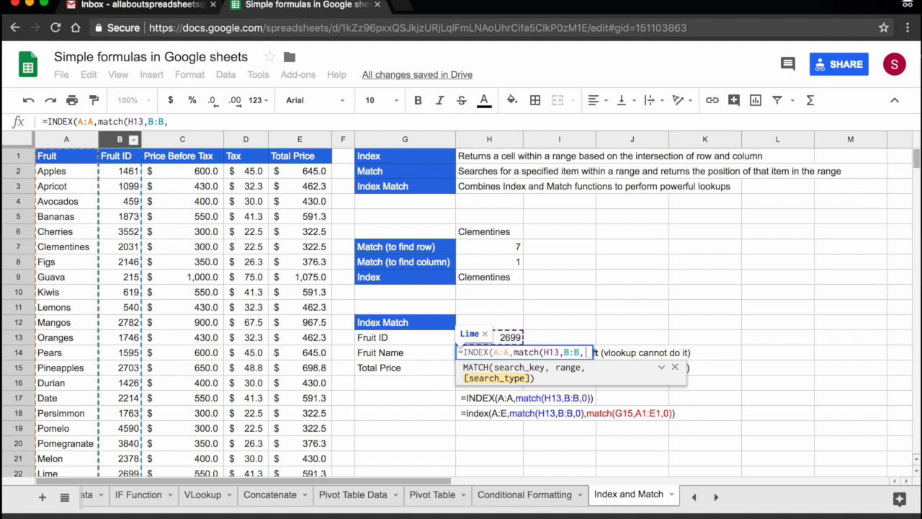
pyautogui.write('0')
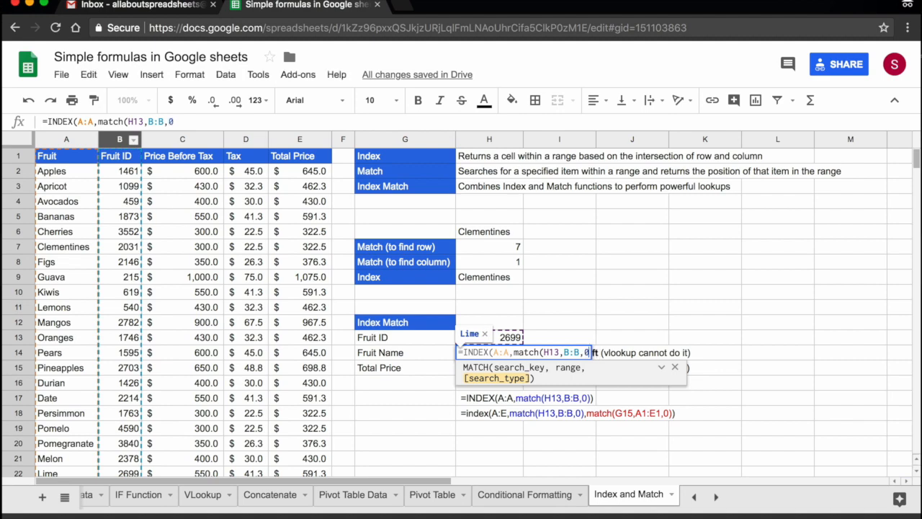
pyautogui.press('Return')
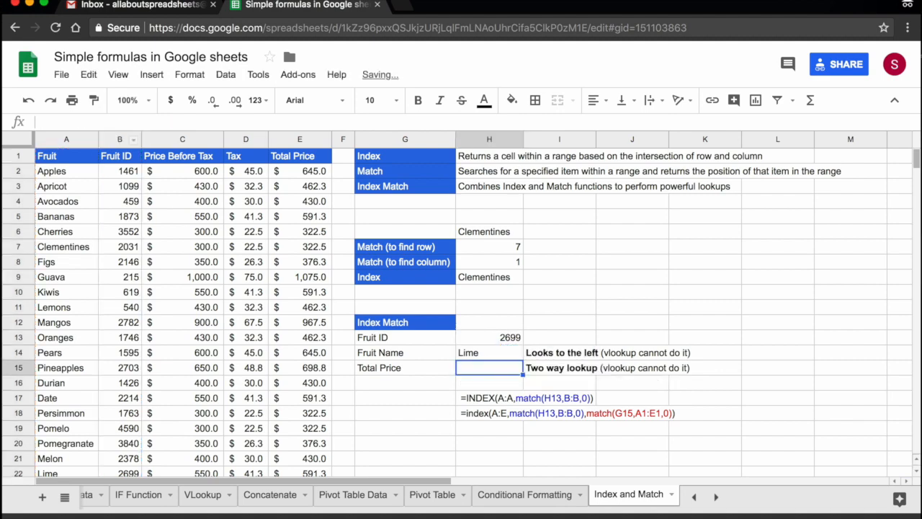
# Check the fruit name lookup in H14 against the table row for Fruit ID 2699 and review its formula
pyautogui.click(489, 353)
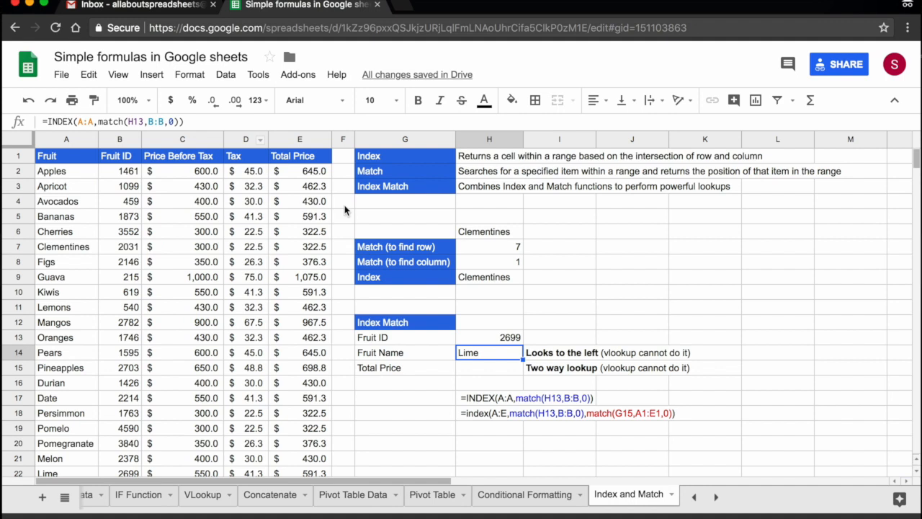
pyautogui.click(504, 338)
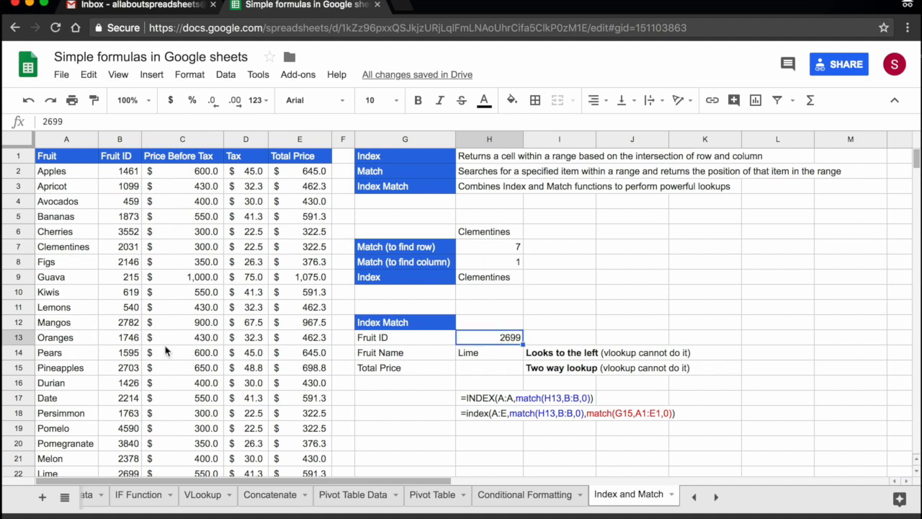
pyautogui.scroll(-1, 172, 349)
pyautogui.click(133, 458)
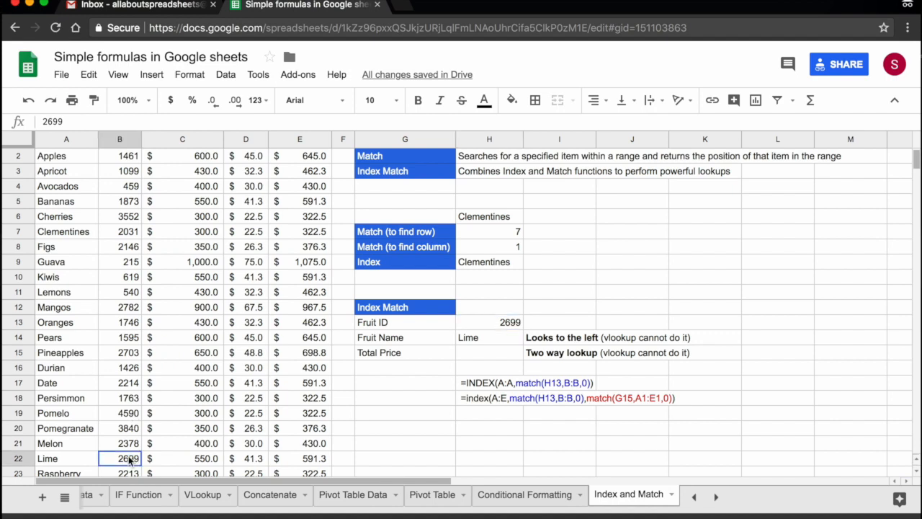
pyautogui.press('Left')
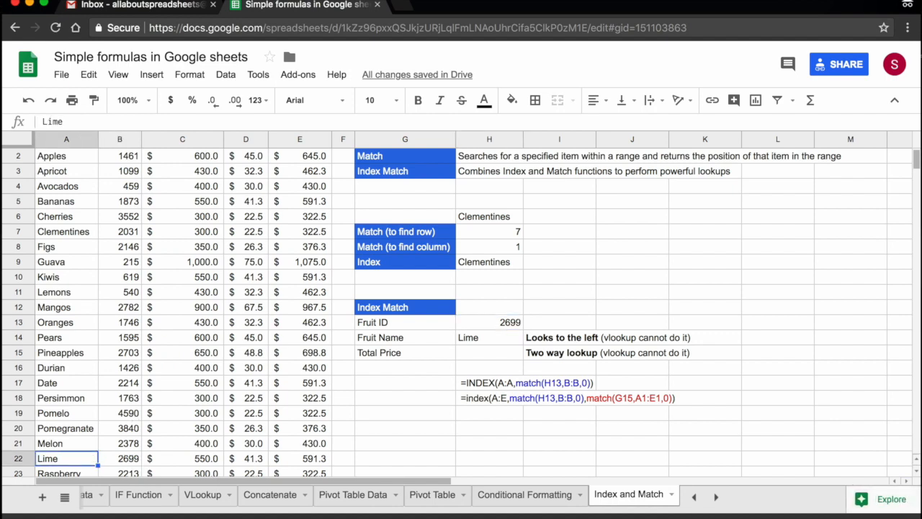
pyautogui.press('Right')
pyautogui.click(490, 353)
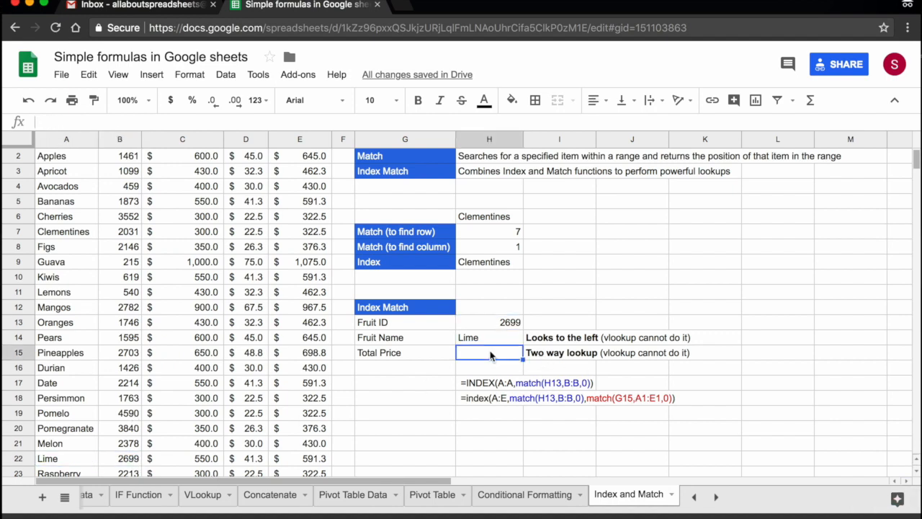
pyautogui.scroll(1, 490, 353)
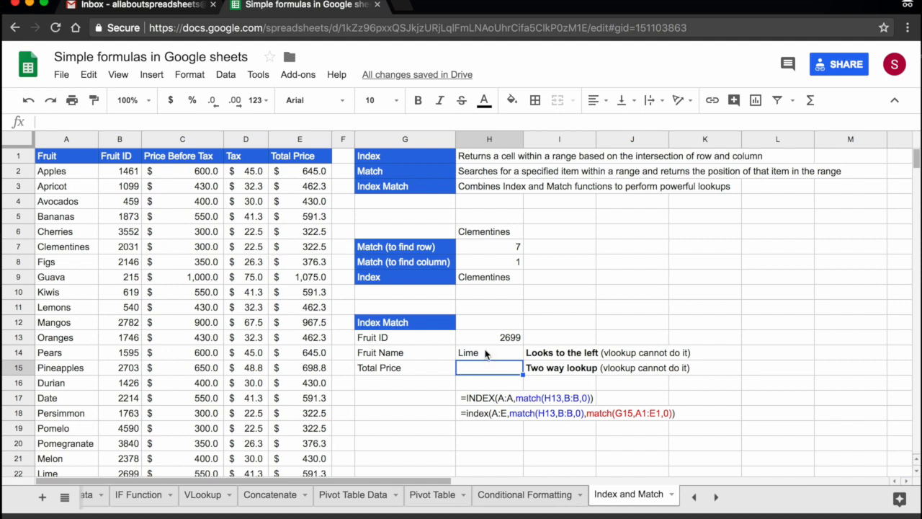
pyautogui.doubleClick(486, 353)
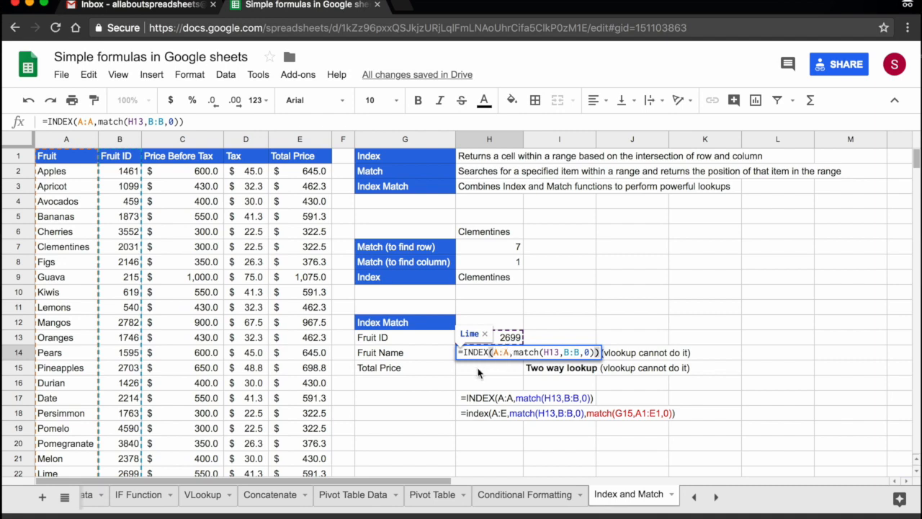
pyautogui.click(577, 303)
pyautogui.write('=index')
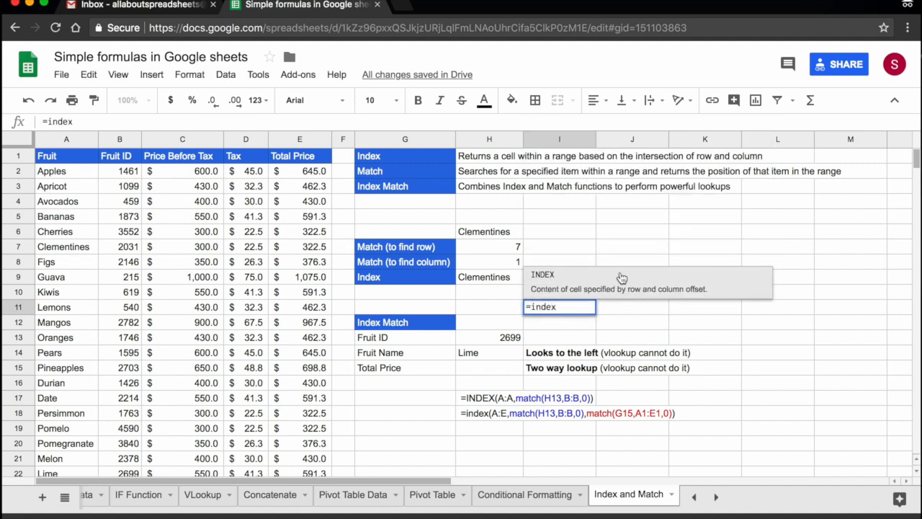
pyautogui.click(622, 278)
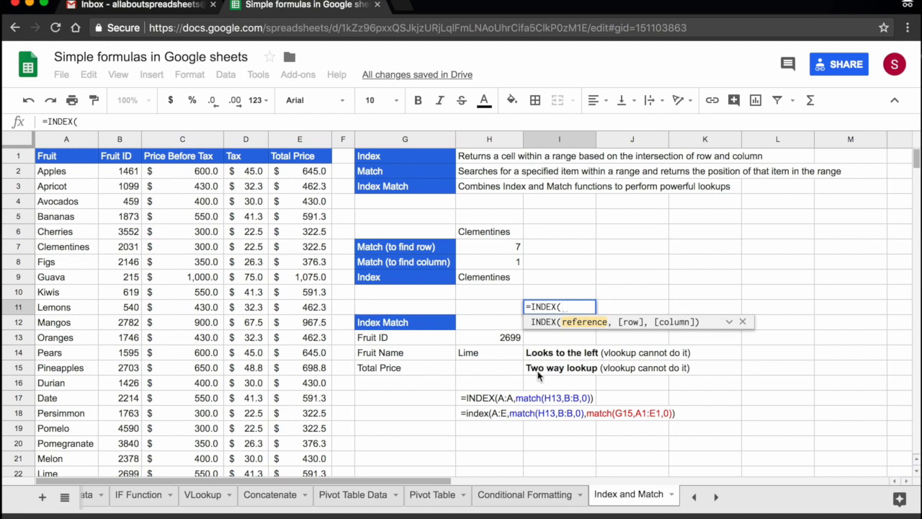
pyautogui.click(497, 369)
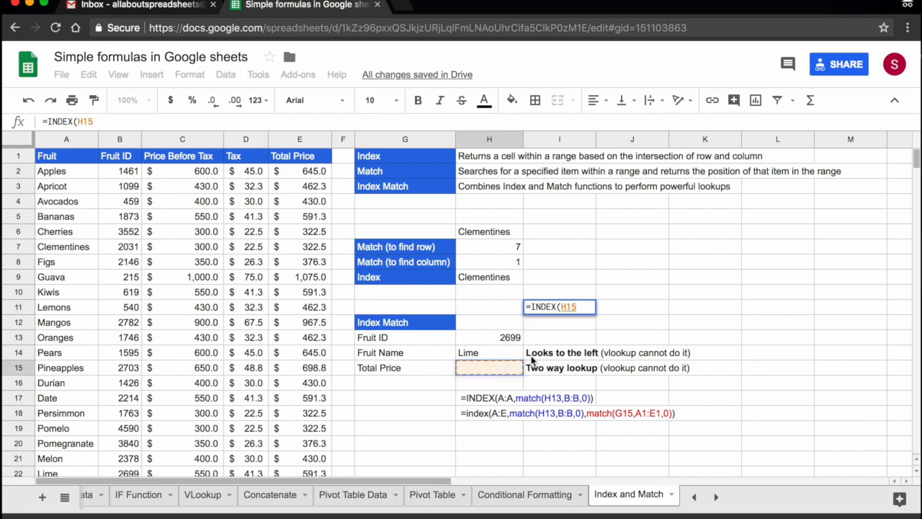
pyautogui.press('BackSpace')
pyautogui.press('BackSpace')
pyautogui.press('BackSpace')
pyautogui.press('BackSpace')
pyautogui.press('BackSpace')
pyautogui.press('BackSpace')
pyautogui.press('BackSpace')
pyautogui.press('BackSpace')
pyautogui.press('BackSpace')
pyautogui.press('BackSpace')
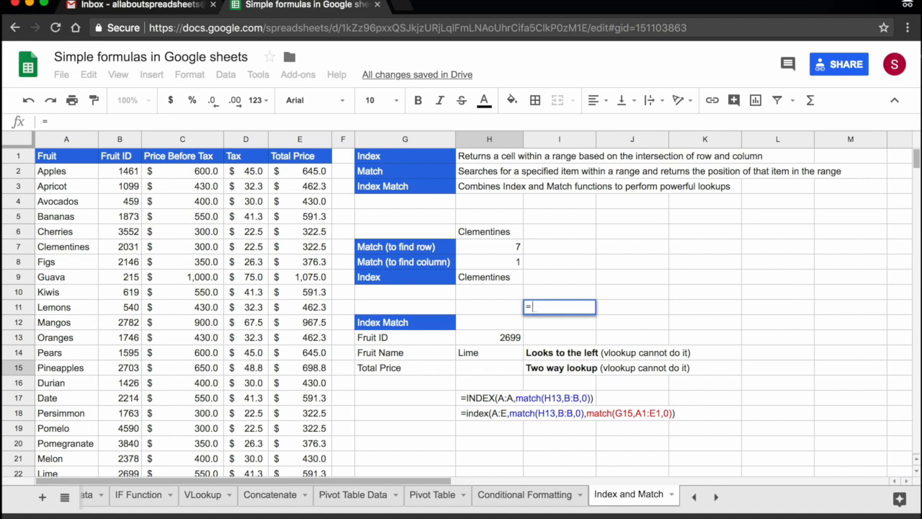
# Start an INDEX formula in H15 for the Total Price, using columns A:E as the reference
pyautogui.click(482, 370)
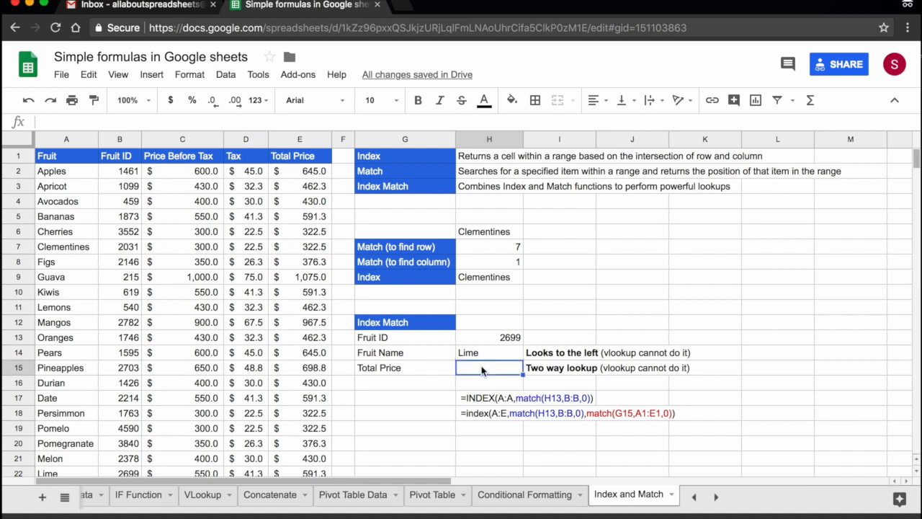
pyautogui.write('=')
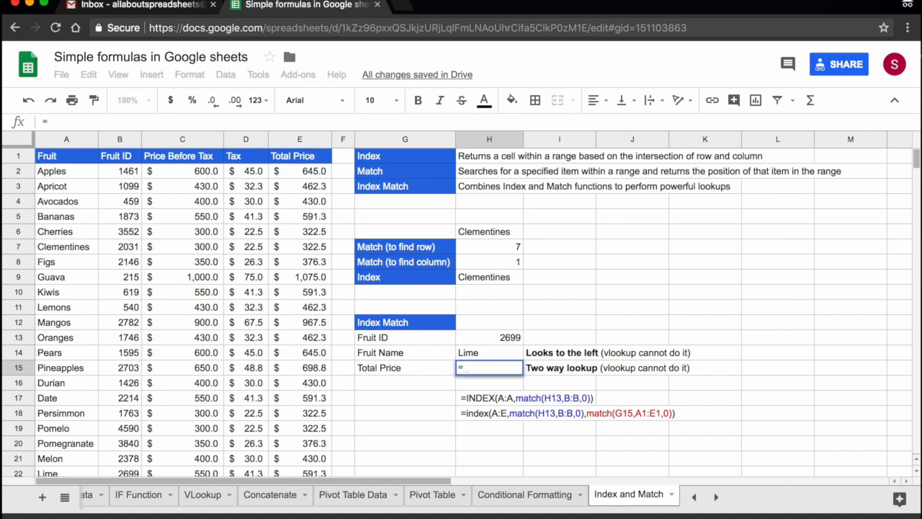
pyautogui.write('inde')
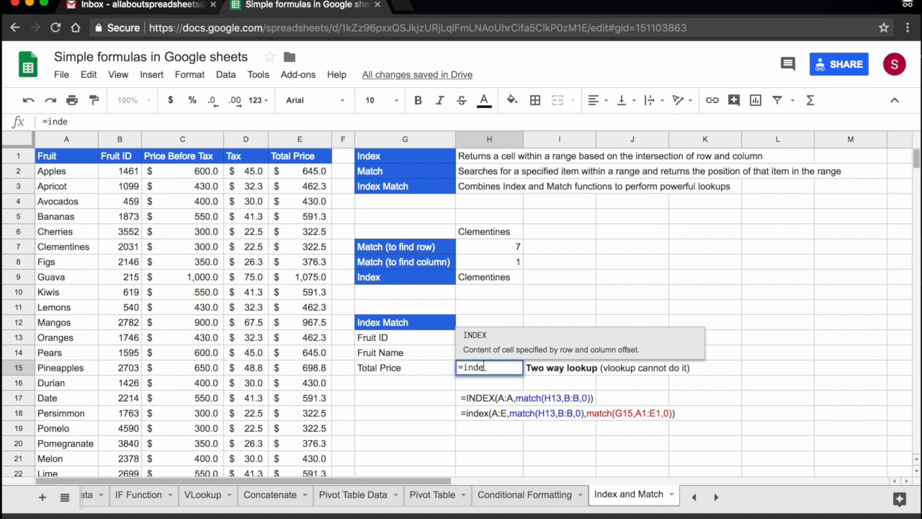
pyautogui.click(509, 351)
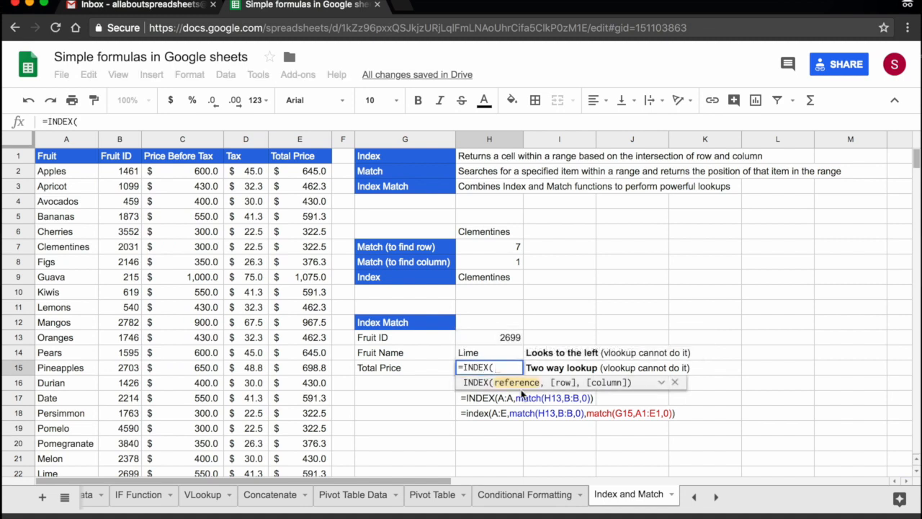
pyautogui.click(60, 146)
pyautogui.moveTo(61, 147); pyautogui.dragTo(296, 136)
pyautogui.write(',')
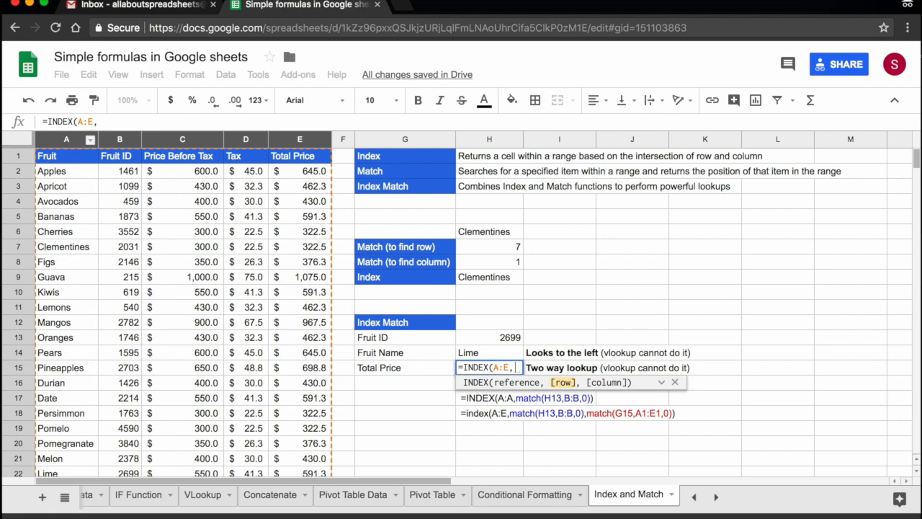
pyautogui.write('match')
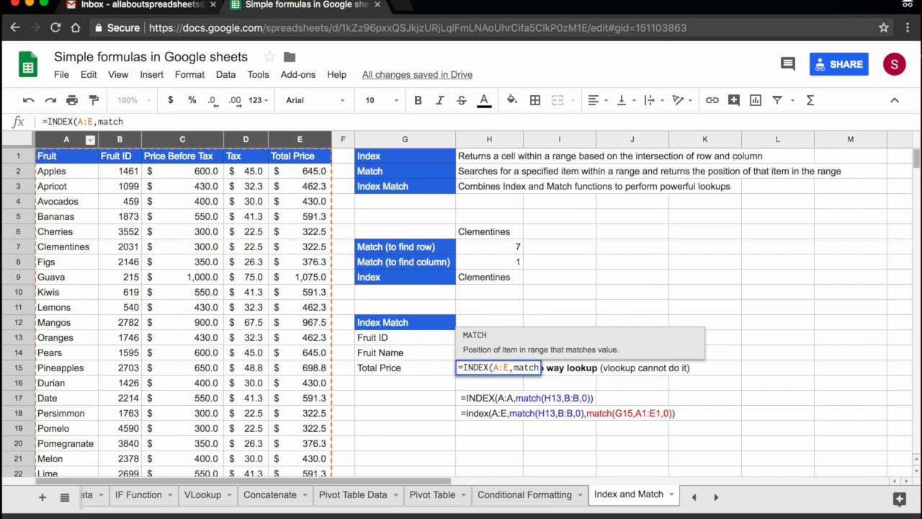
pyautogui.write('(')
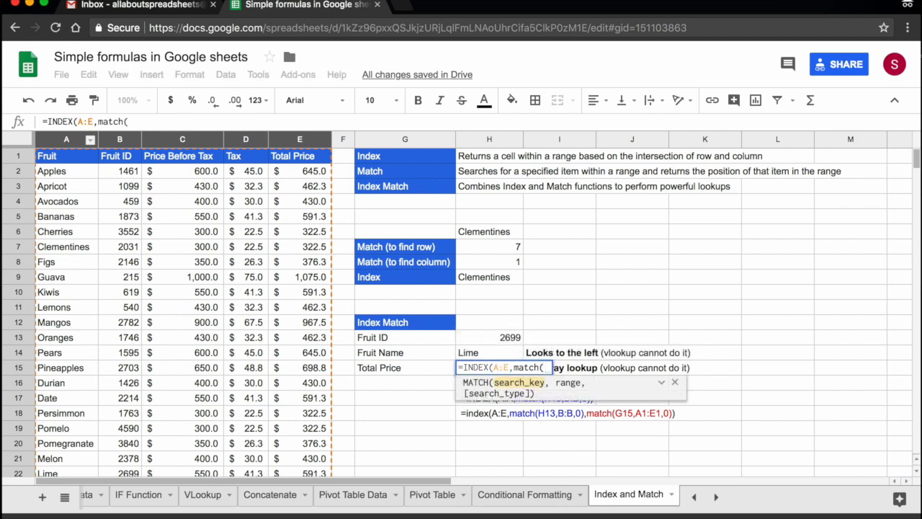
# Add match(H13,B:B,0) as the row argument of the H15 formula, looking up the Fruit ID in column B
pyautogui.click(497, 340)
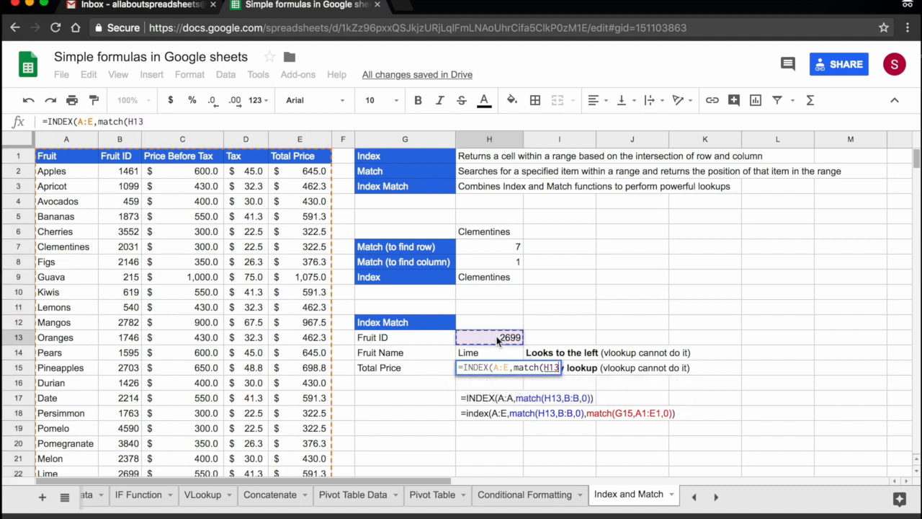
pyautogui.write(',')
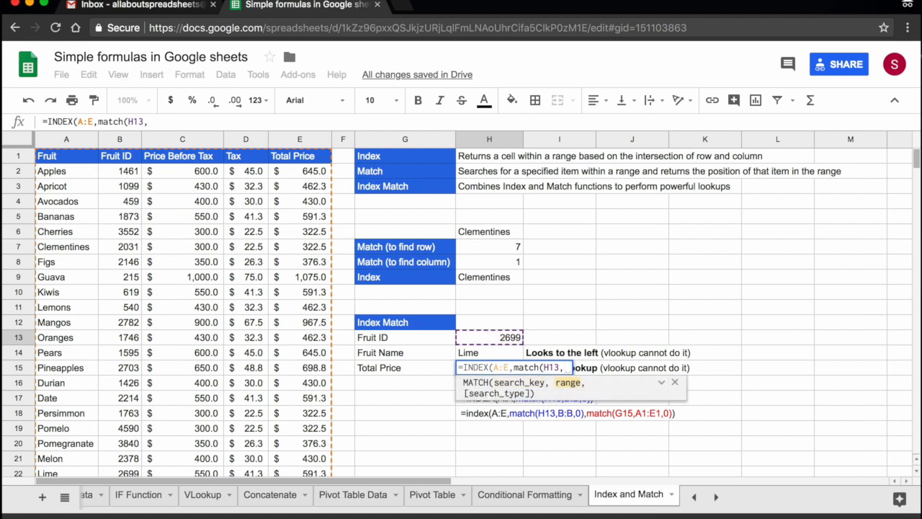
pyautogui.click(119, 139)
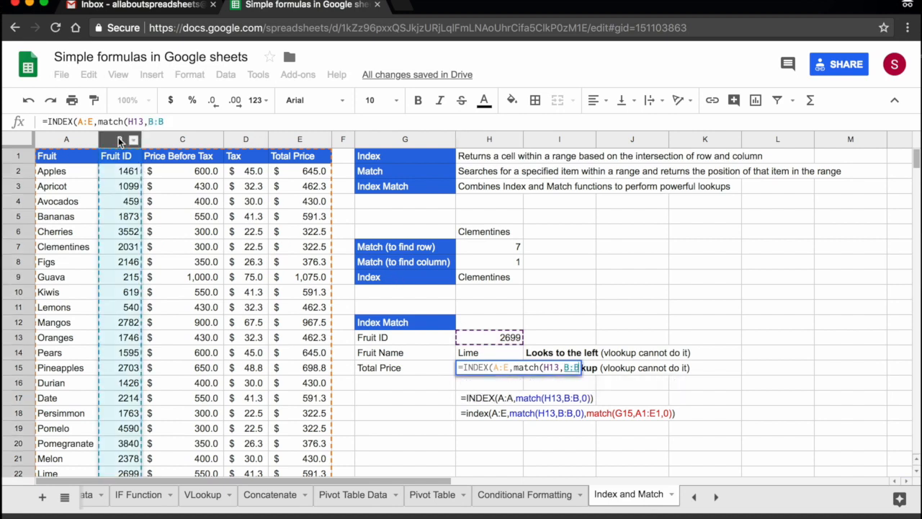
pyautogui.write(',0')
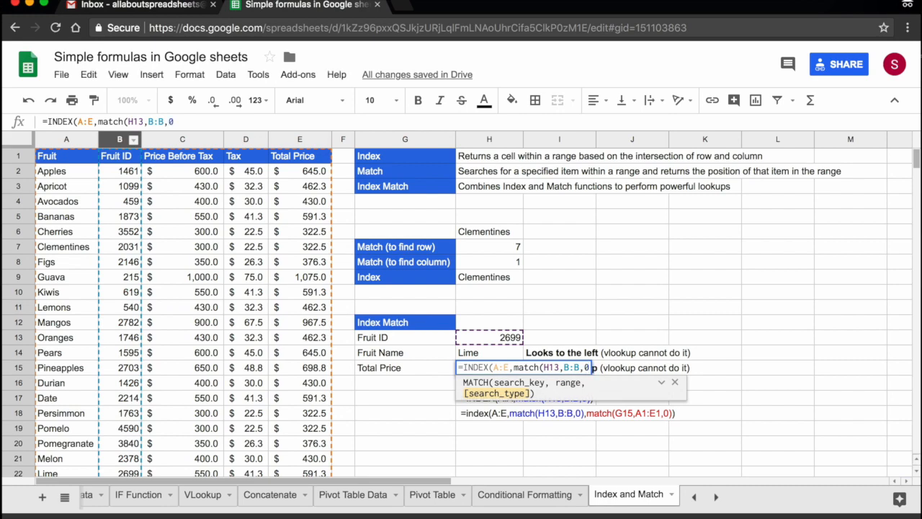
pyautogui.write(')')
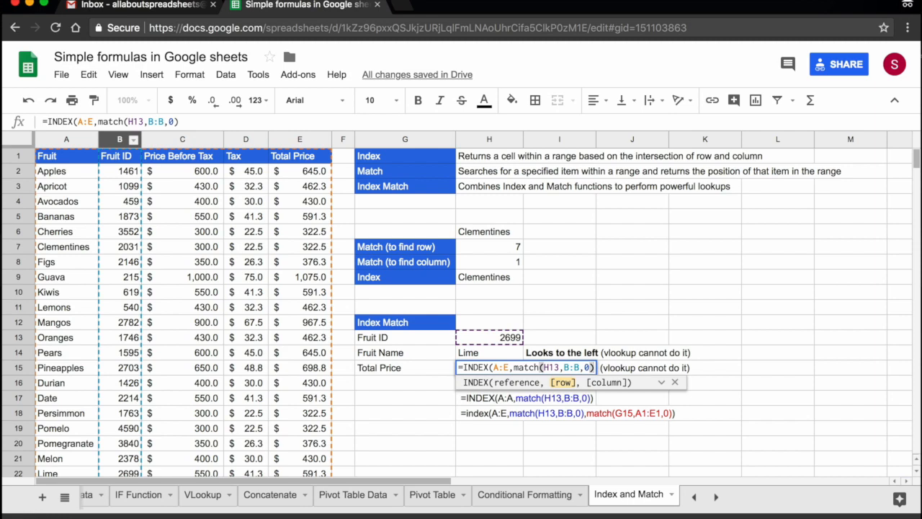
pyautogui.write('),')
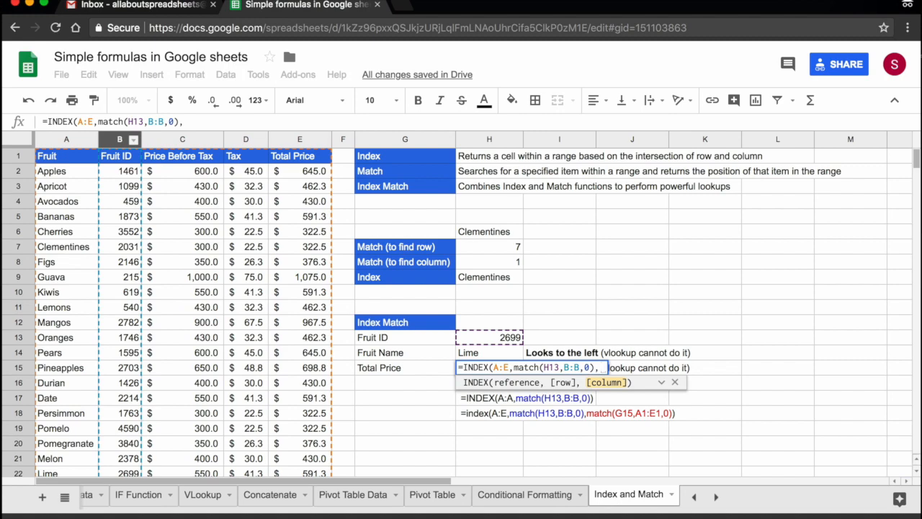
# Complete the H15 formula with match(G15,A1:E1,0) as the column argument, finding the Total Price label in the header row
pyautogui.write('match')
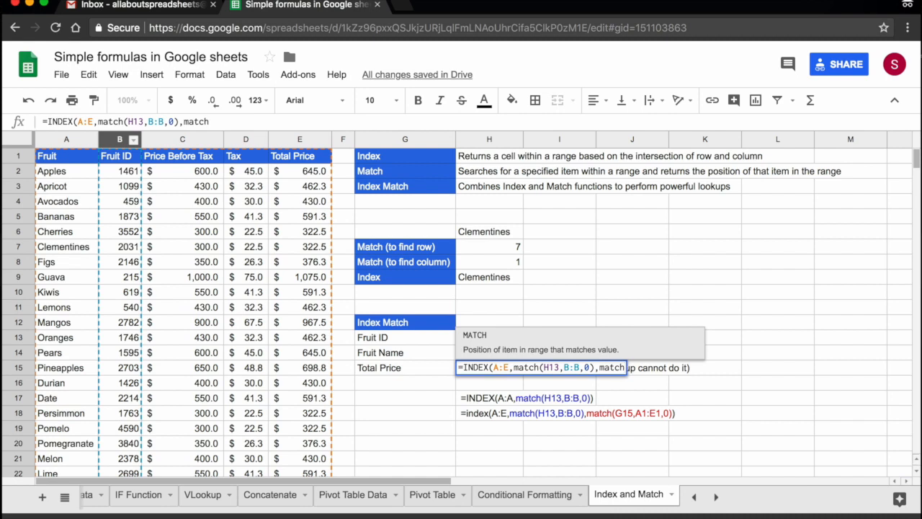
pyautogui.write('(')
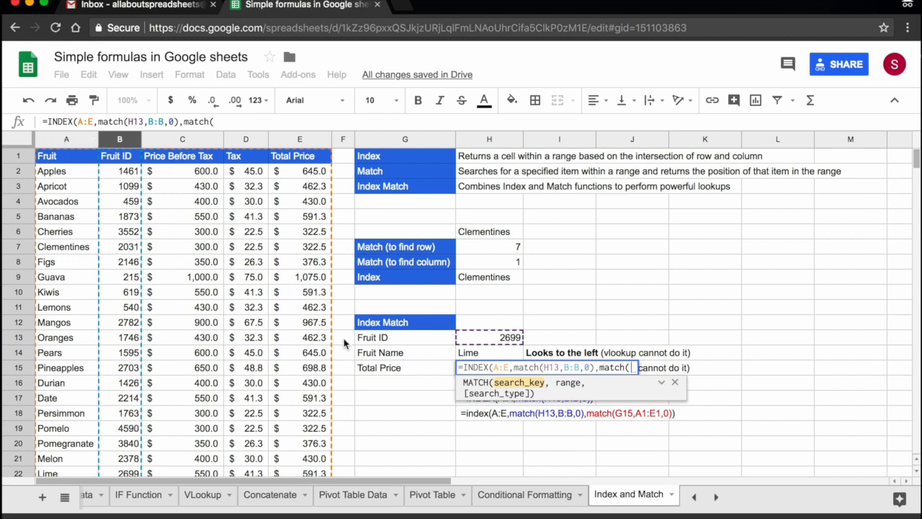
pyautogui.click(394, 373)
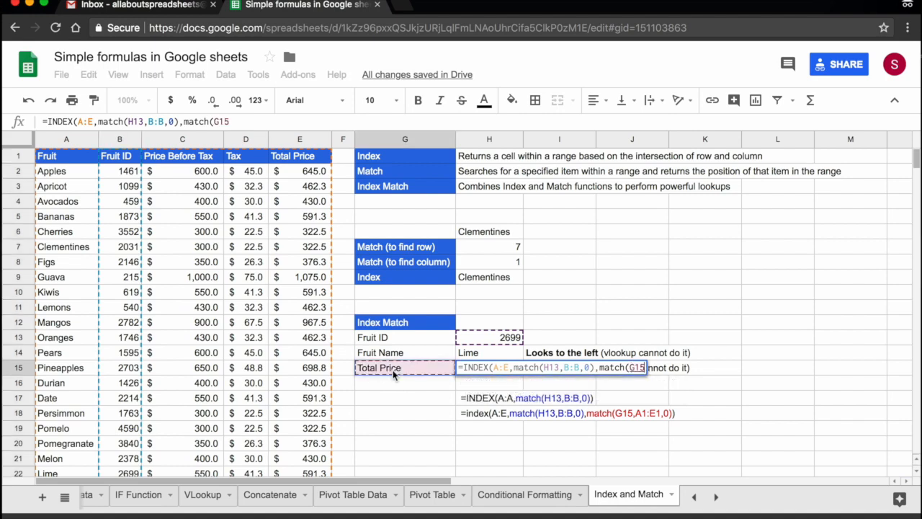
pyautogui.write(',')
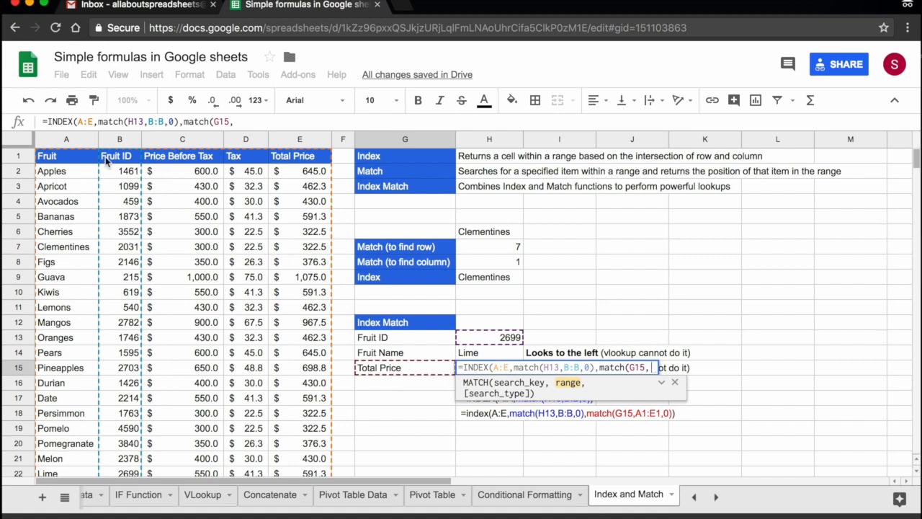
pyautogui.click(54, 157)
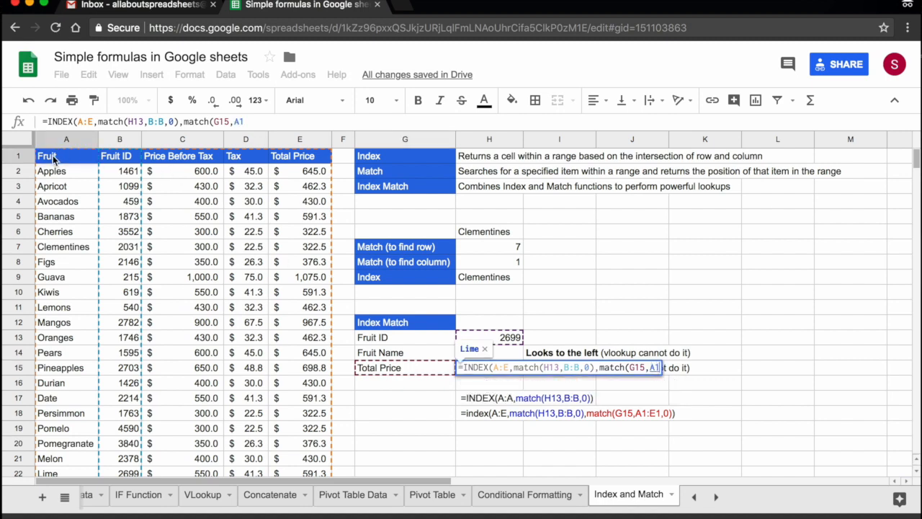
pyautogui.moveTo(68, 156); pyautogui.dragTo(301, 157)
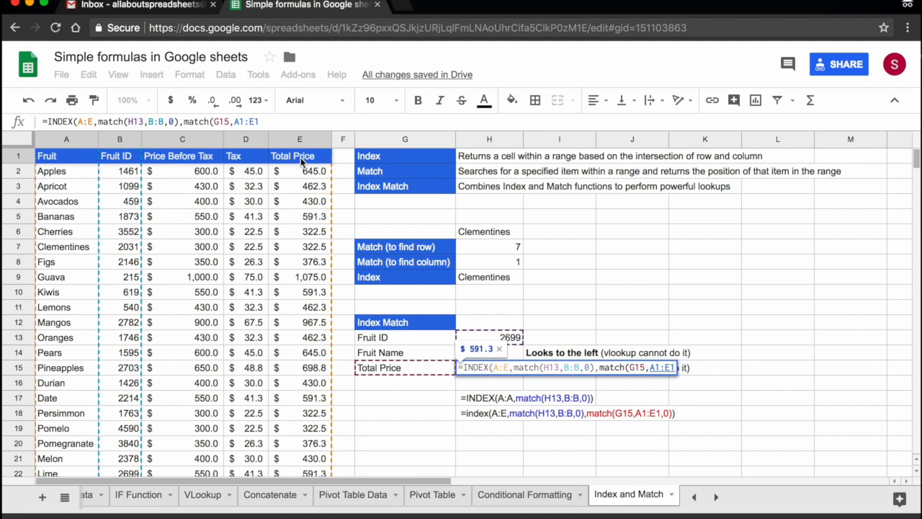
pyautogui.write(',')
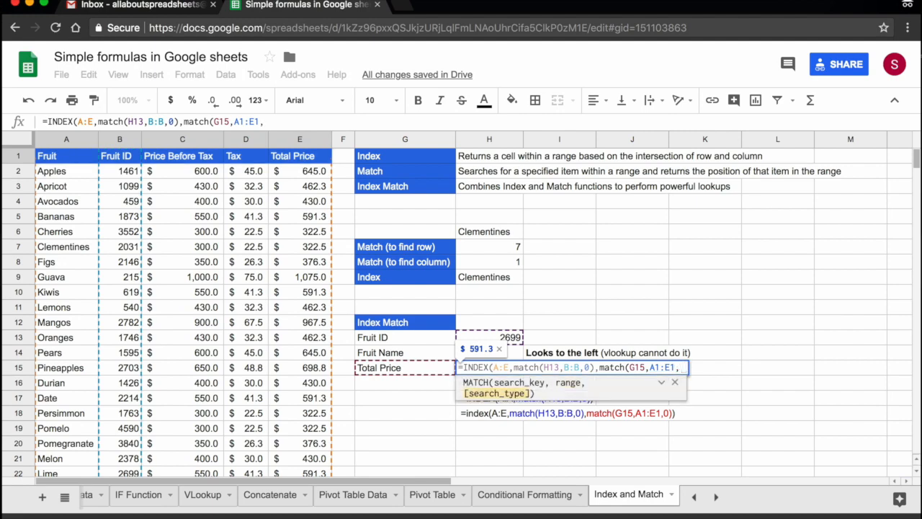
pyautogui.write('0')
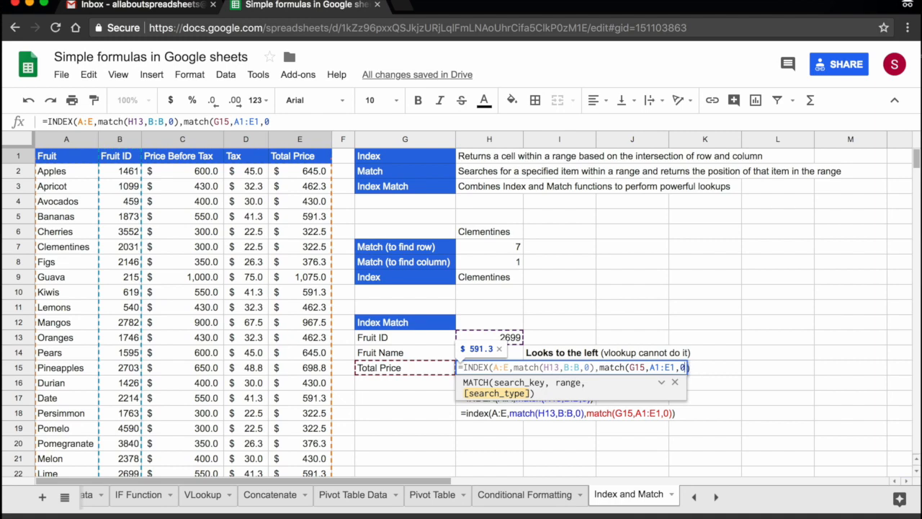
pyautogui.write(')')
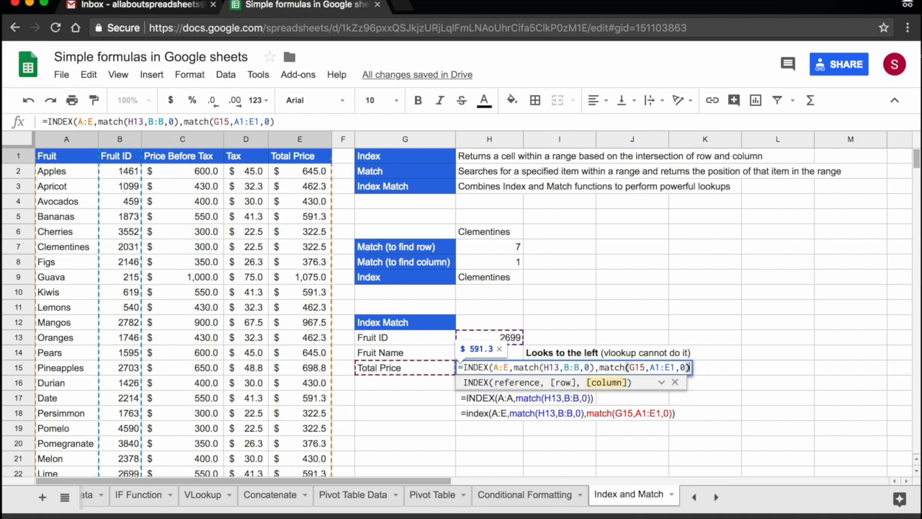
pyautogui.press('Return')
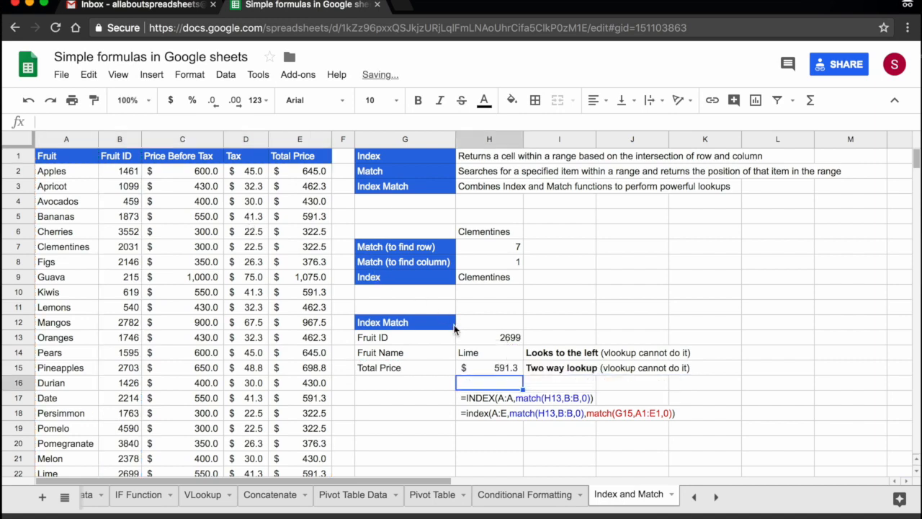
# Check the Total Price lookup in H15 against the Lime row's total price in column E
pyautogui.click(495, 372)
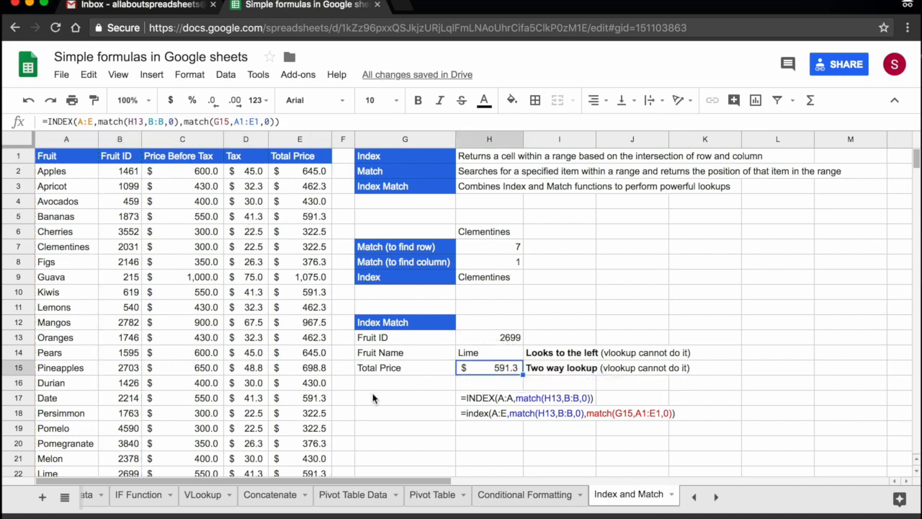
pyautogui.click(299, 473)
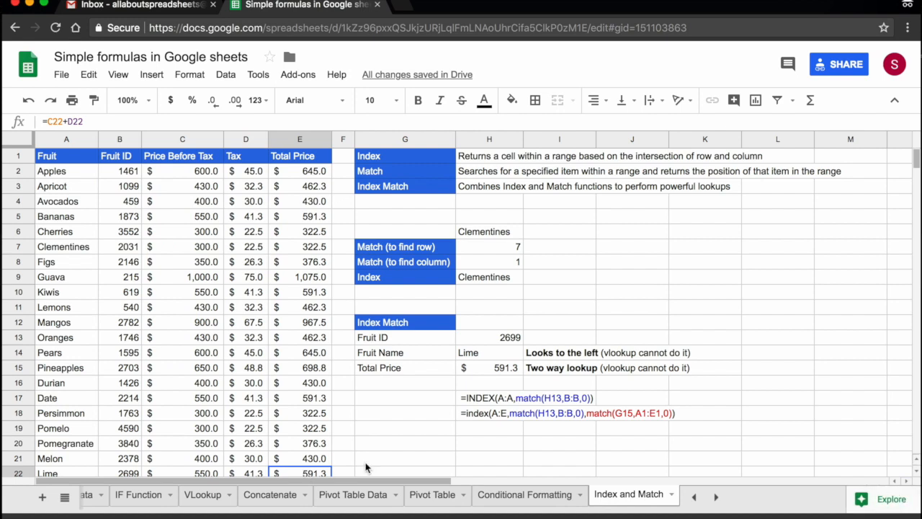
pyautogui.press('Down')
pyautogui.press('Up')
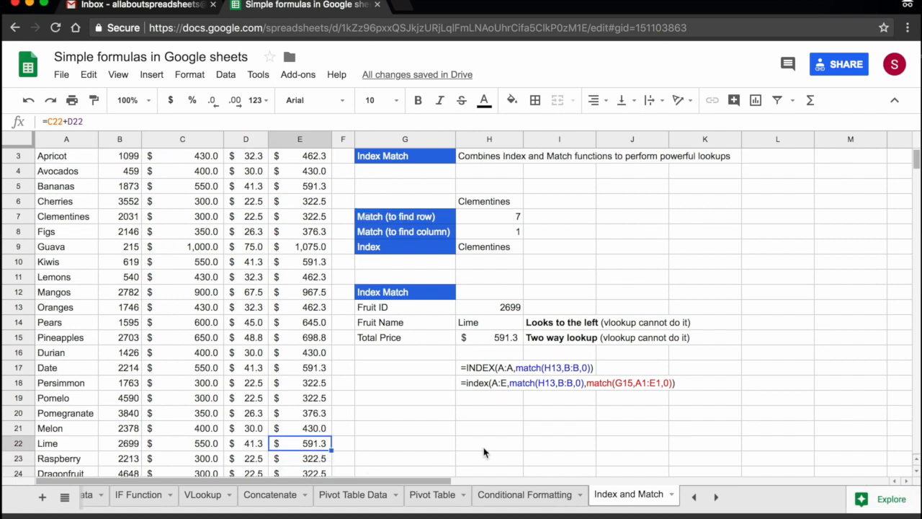
# Move the sample two-way lookup formula text from H18 down to H19
pyautogui.click(481, 383)
pyautogui.hotkey('ctrl', 'c')
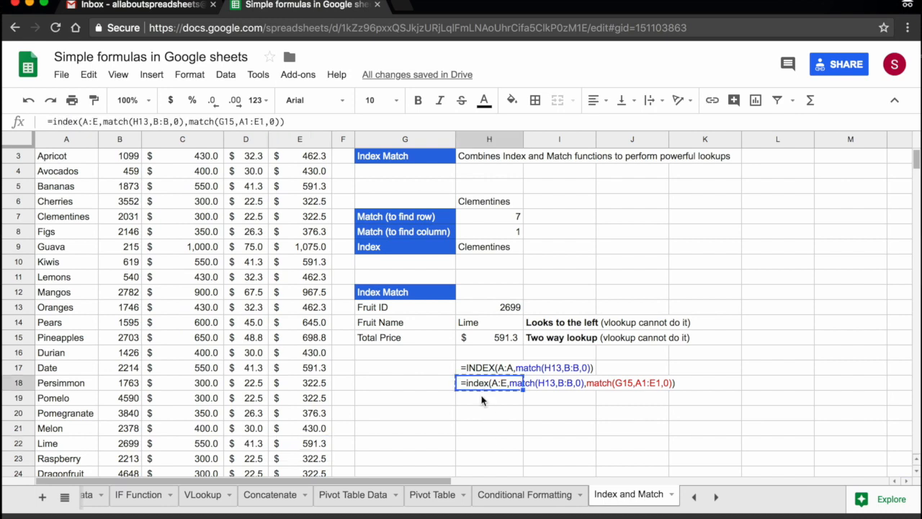
pyautogui.click(476, 405)
pyautogui.hotkey('ctrl', 'v')
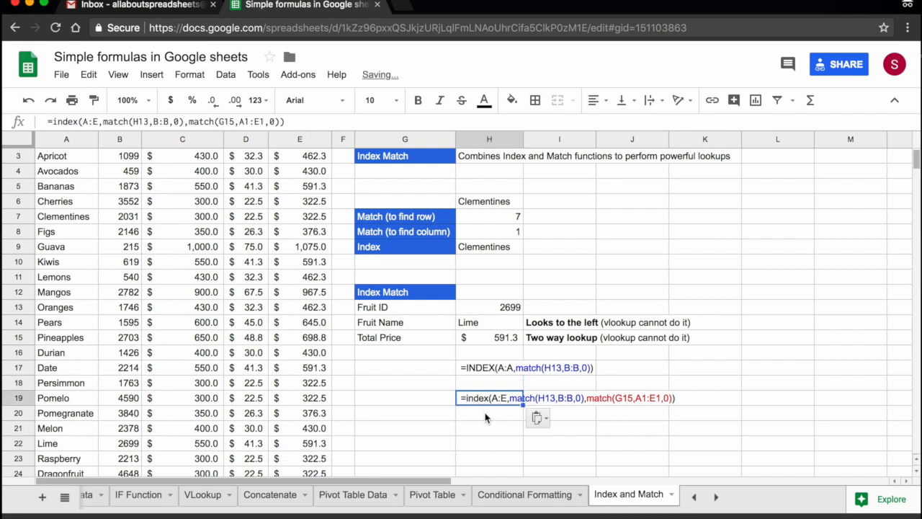
# Start an INDEX formula in H20 and compare its argument syntax with the two-way lookup formula in H19
pyautogui.click(485, 415)
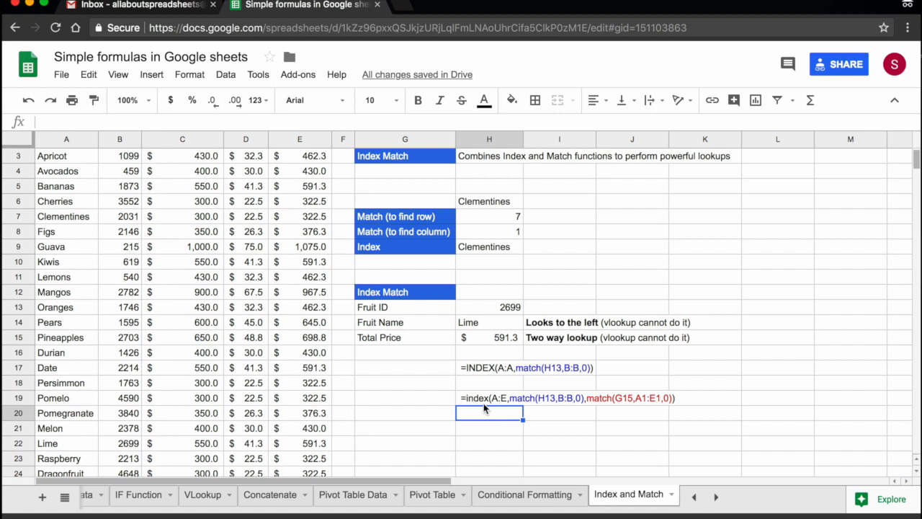
pyautogui.write('=inde')
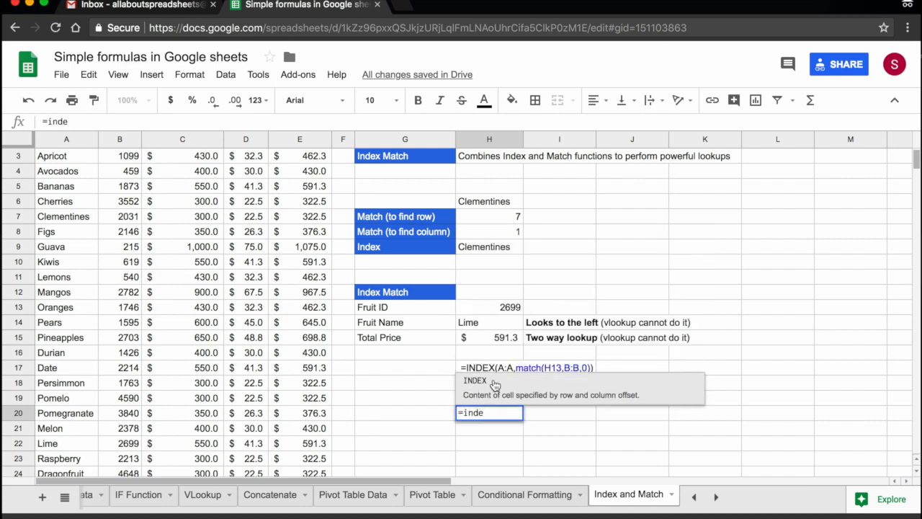
pyautogui.press('Tab')
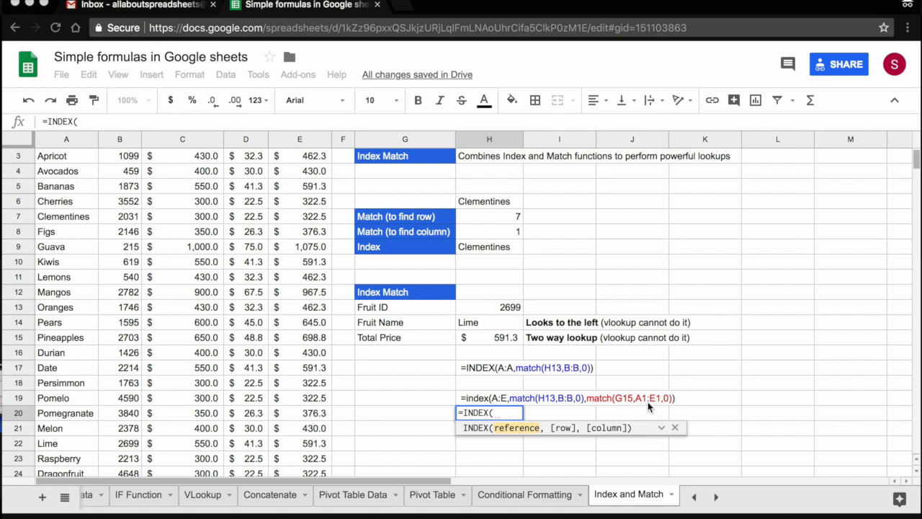
pyautogui.scroll(1, 371, 381)
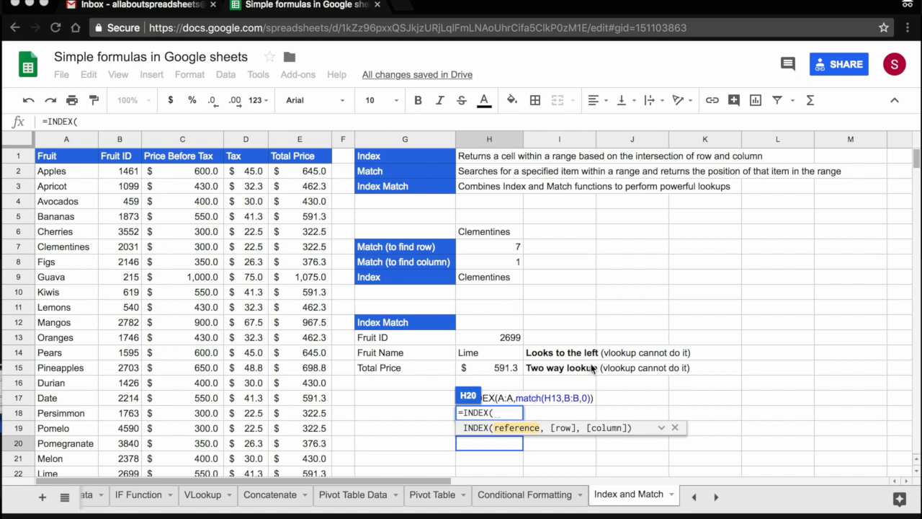
pyautogui.scroll(-2, 593, 368)
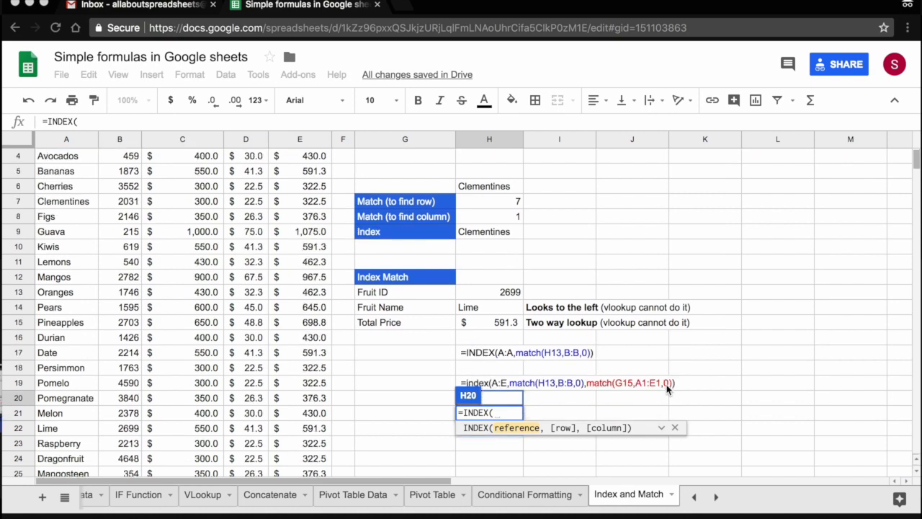